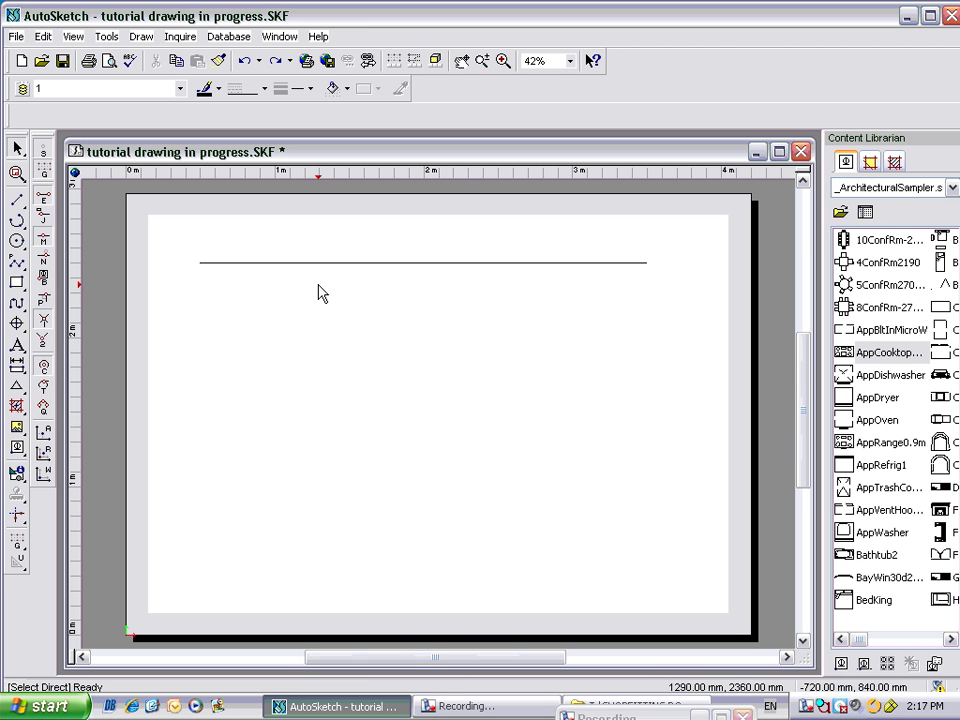
Select the 3000 mm horizontal line and switch on the End, Midpoint, Intersection and Center snaps.
click(539, 263)
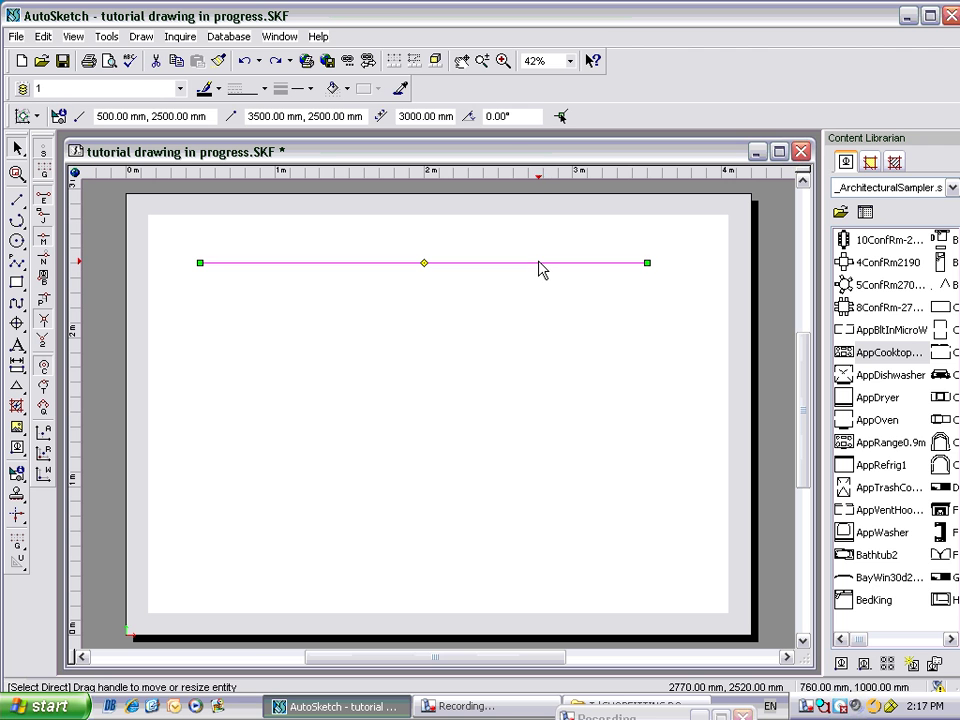
click(43, 155)
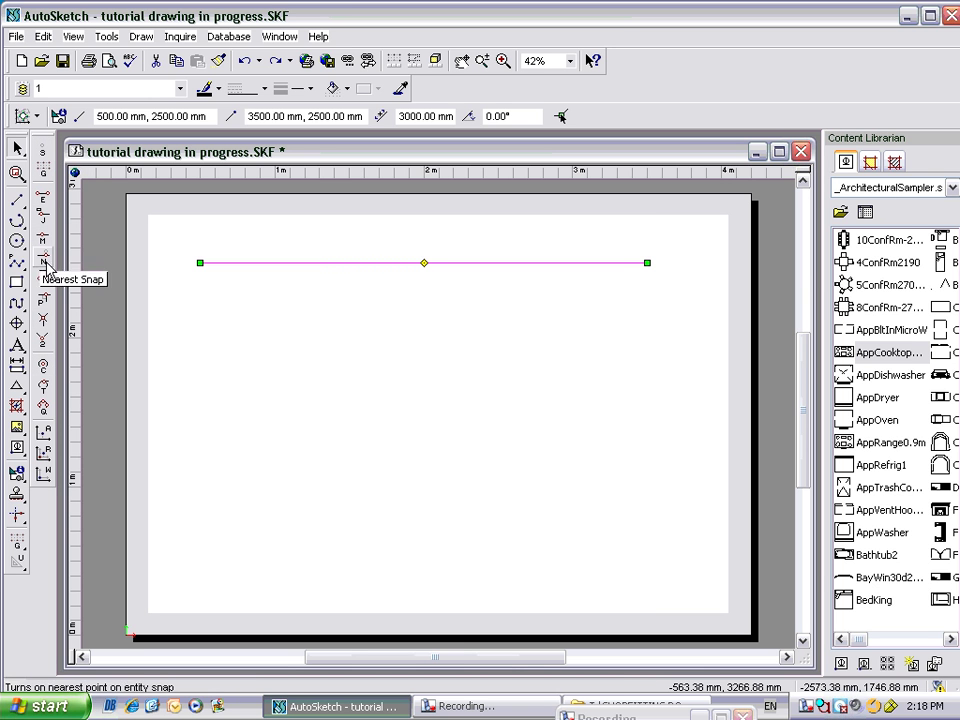
Draw a single line sloping down to the right below the horizontal line.
click(16, 200)
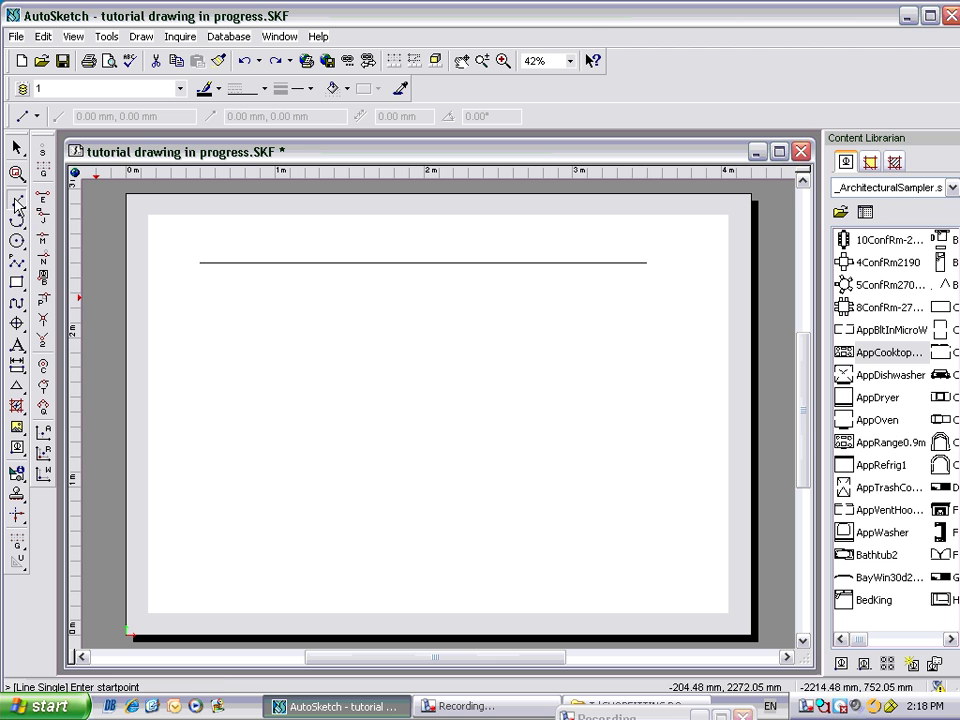
click(233, 303)
click(517, 402)
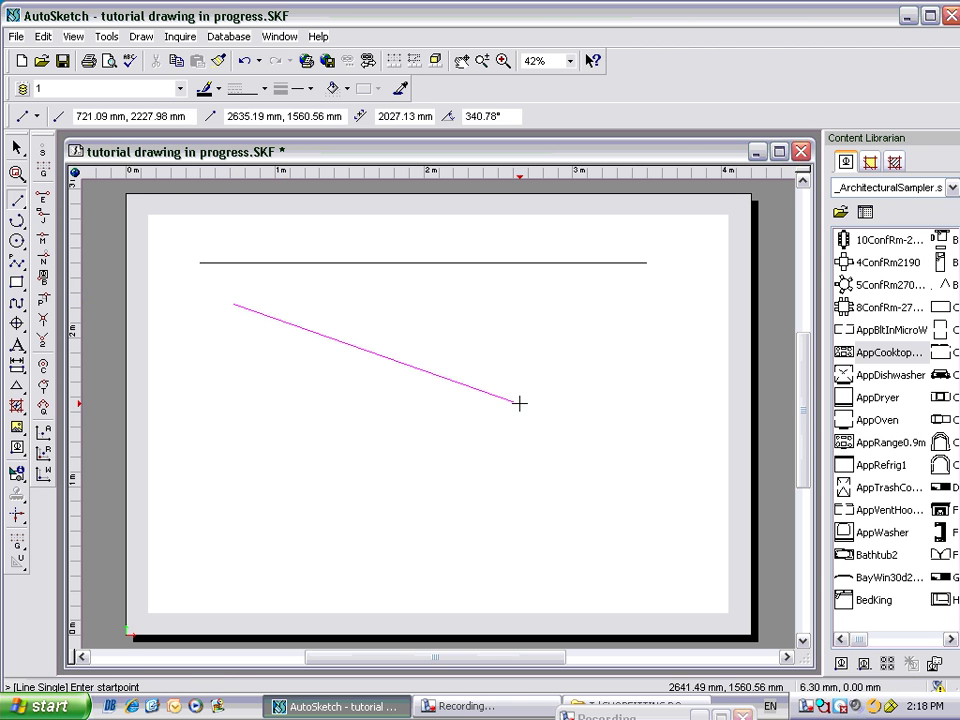
scroll(476, 429, up, 5)
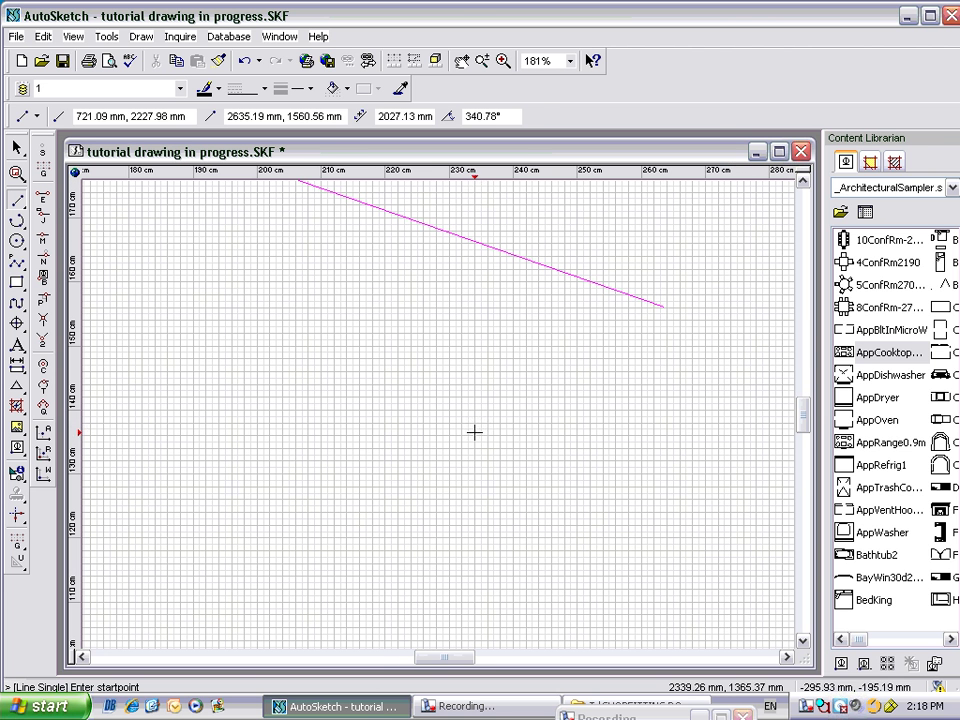
key(Escape)
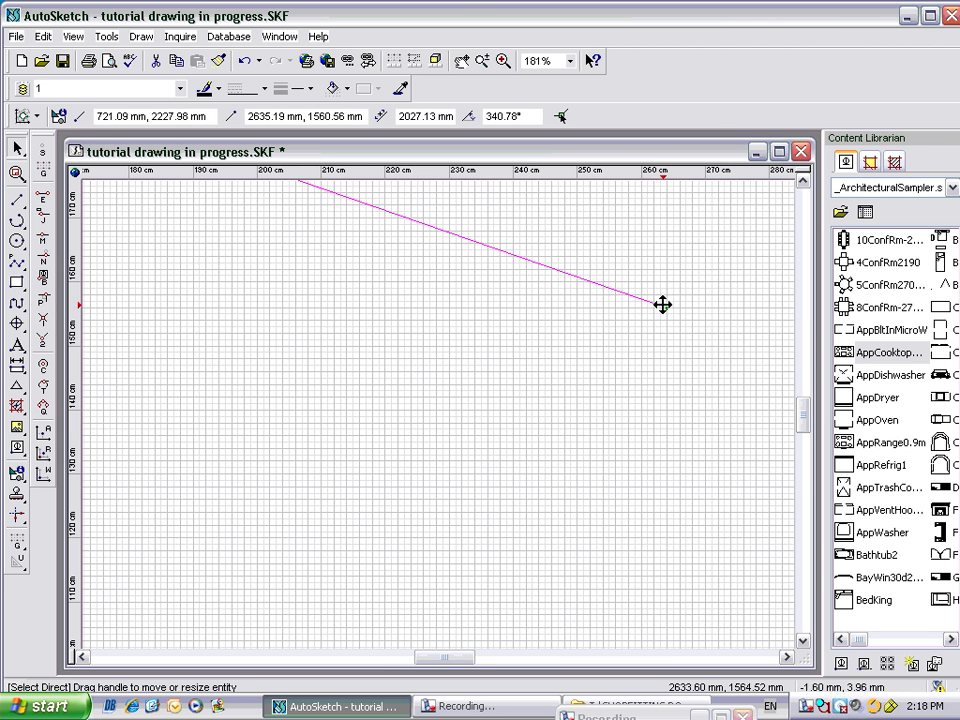
Drag the new line's lower end back to about 2454,1556 mm, making it 1858.95 mm long.
drag(662, 308, 553, 307)
scroll(553, 307, up, 6)
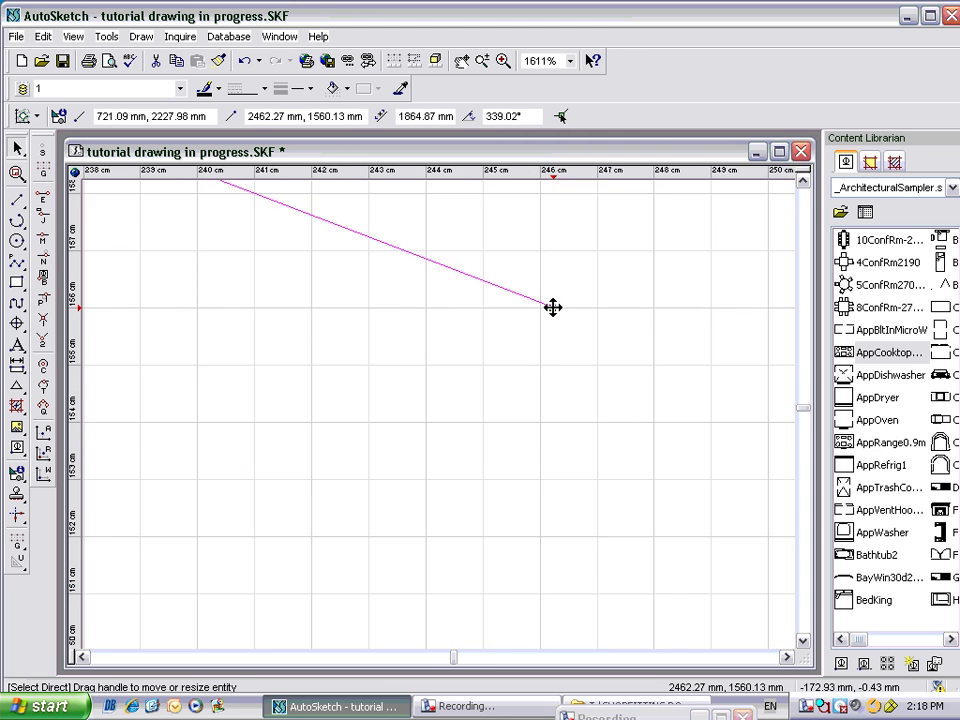
scroll(553, 307, up, 2)
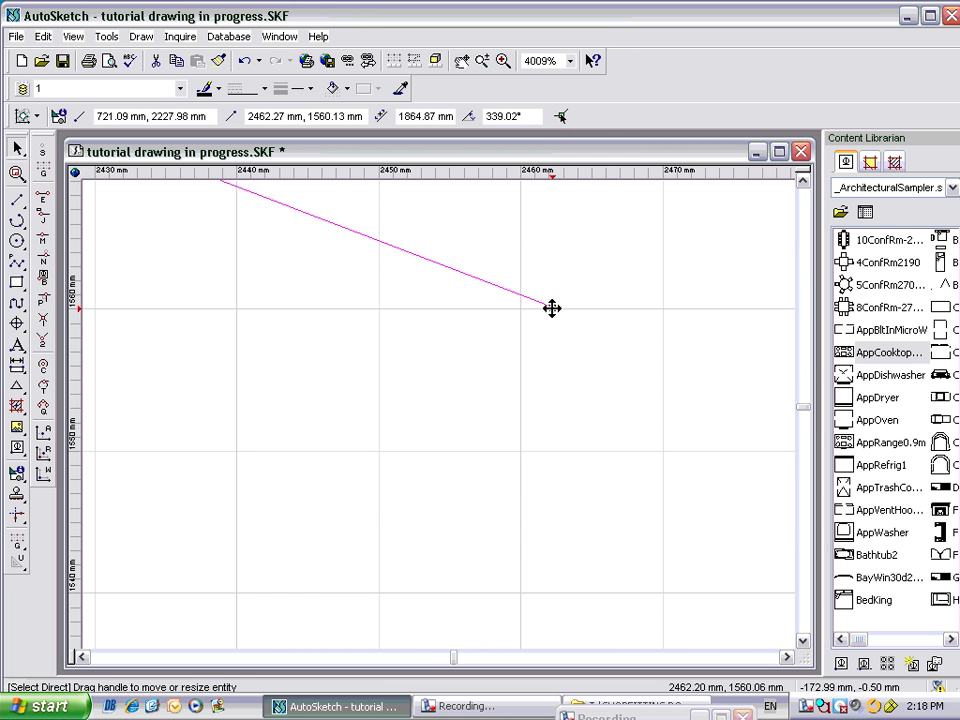
drag(552, 307, 438, 370)
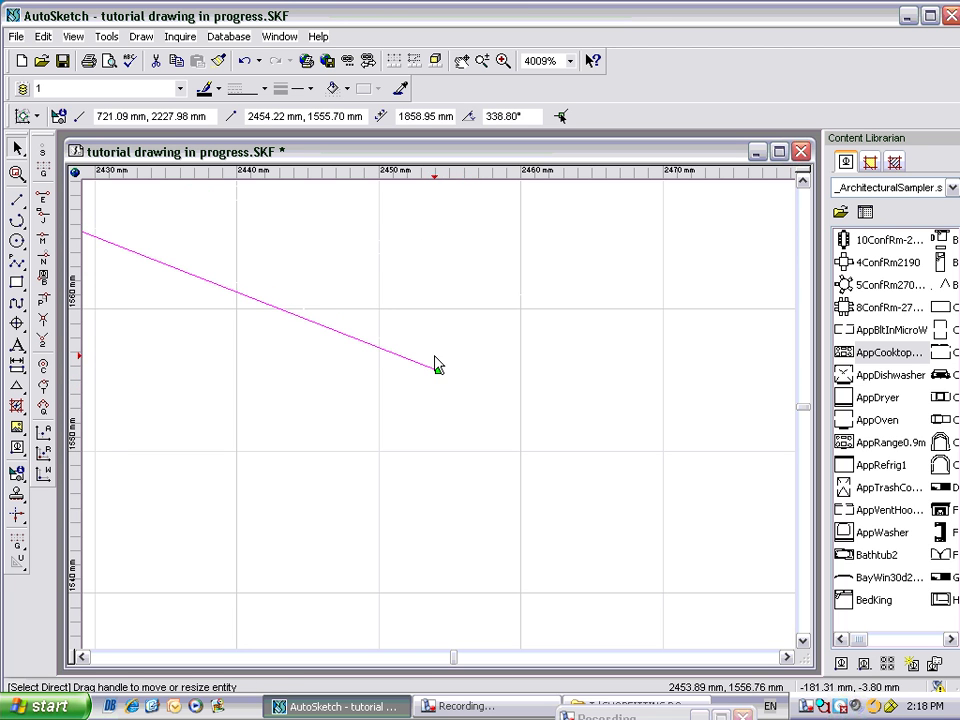
Move the sloped line's lower end to 2459.30,1555.19 mm, making it 1863.87 mm long at 338.84°.
click(43, 155)
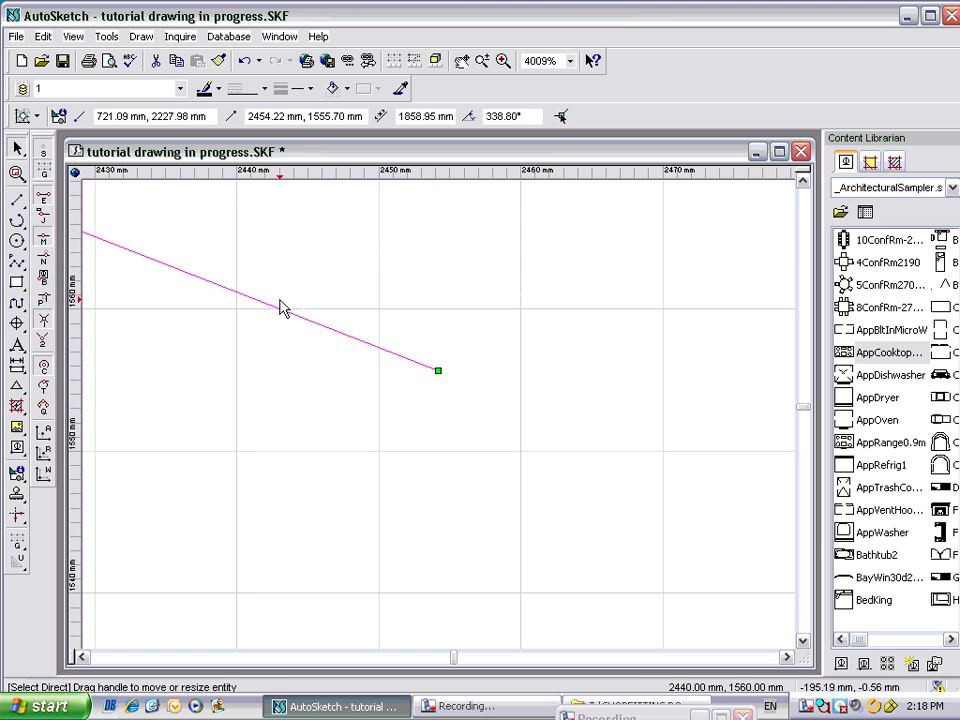
drag(438, 372, 374, 486)
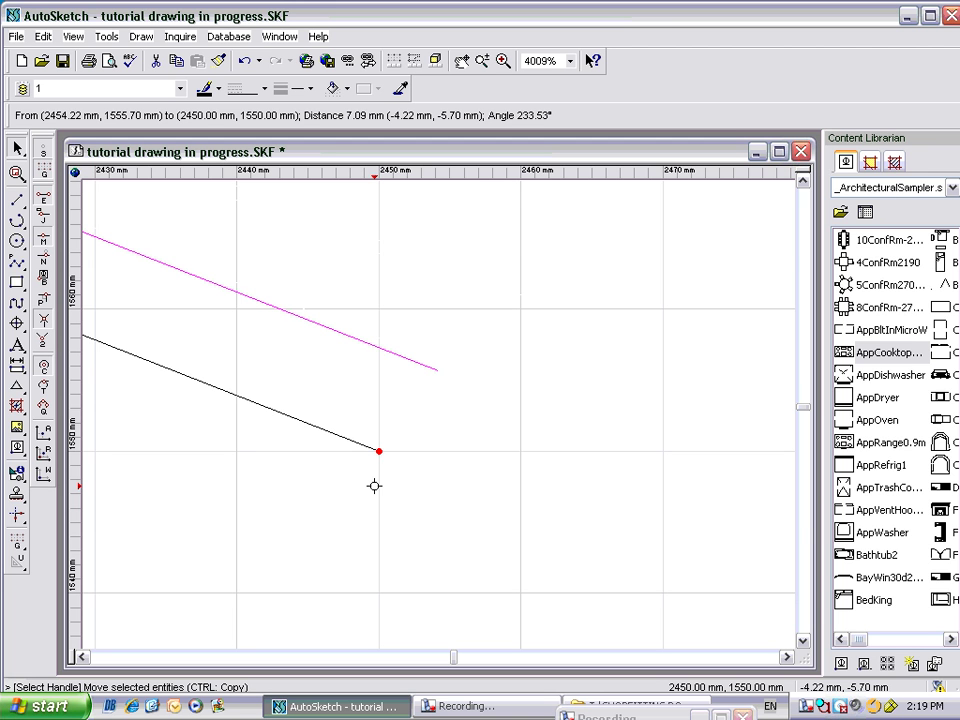
drag(374, 486, 375, 492)
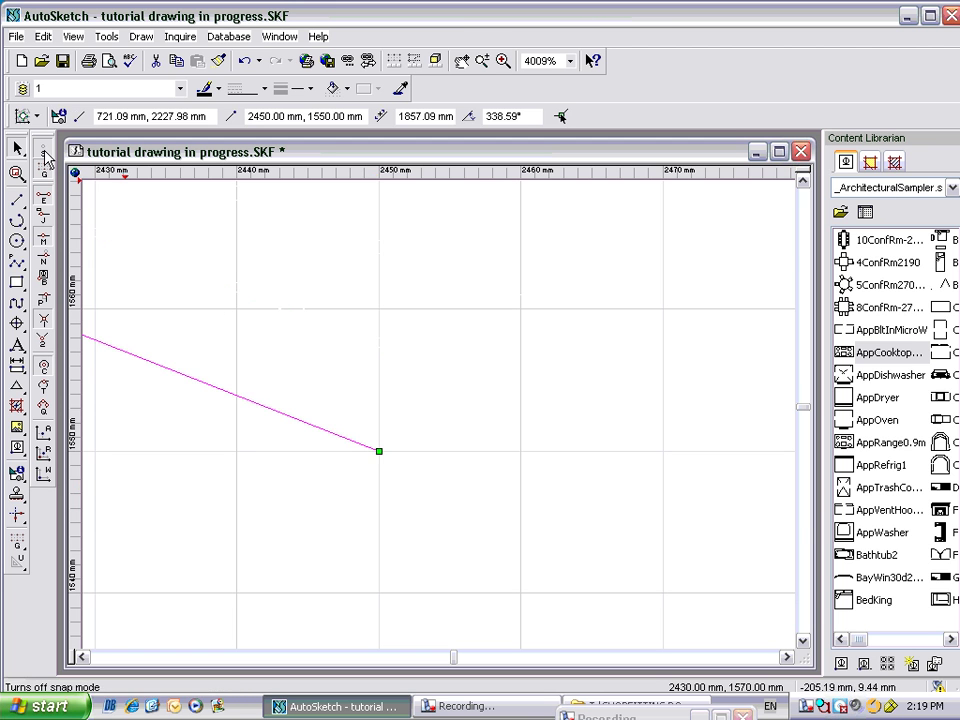
drag(379, 452, 513, 360)
scroll(505, 411, up, 5)
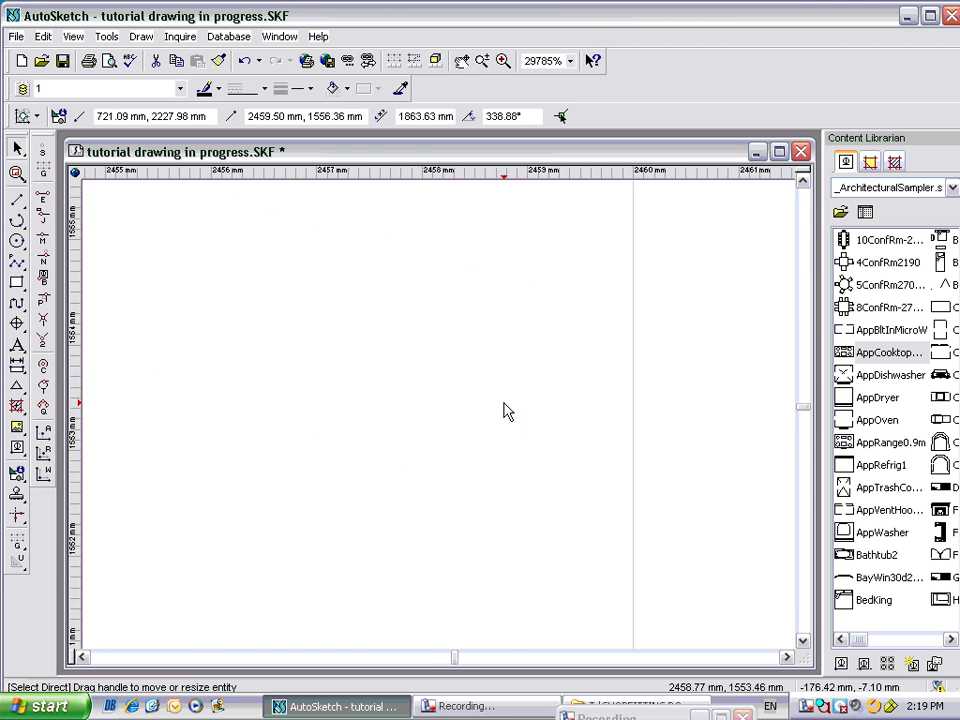
click(803, 180)
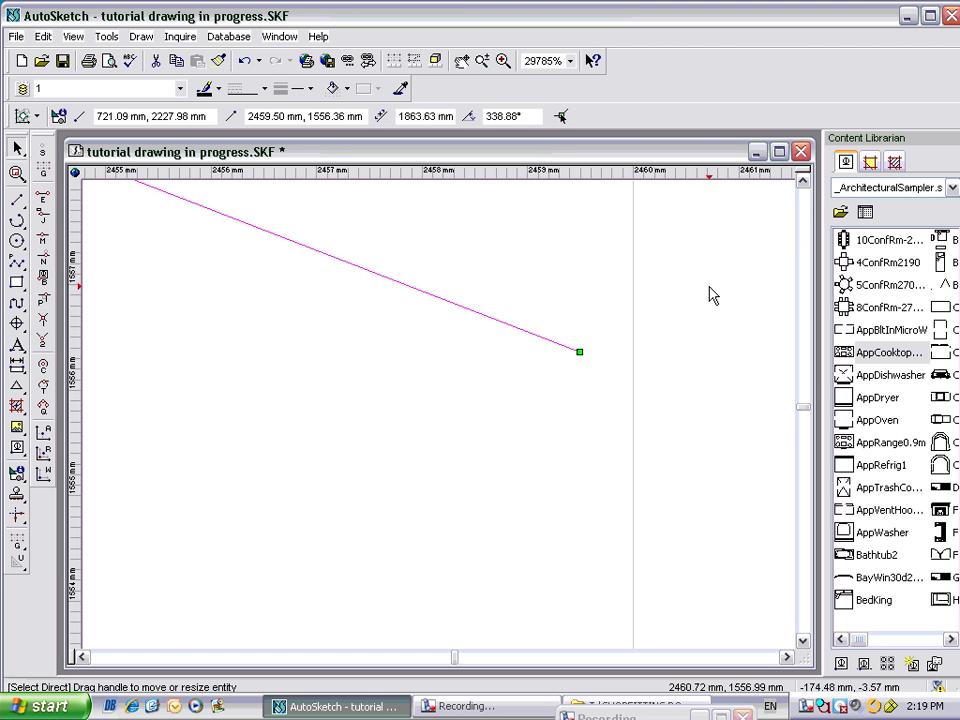
drag(577, 351, 561, 474)
scroll(561, 474, up, 3)
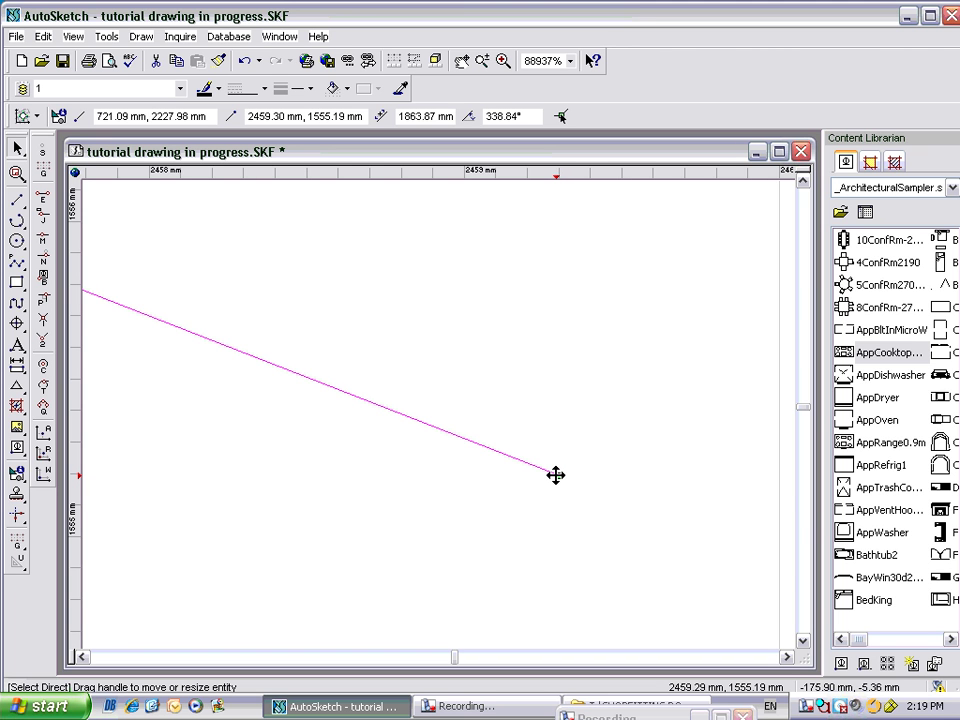
scroll(556, 475, down, 8)
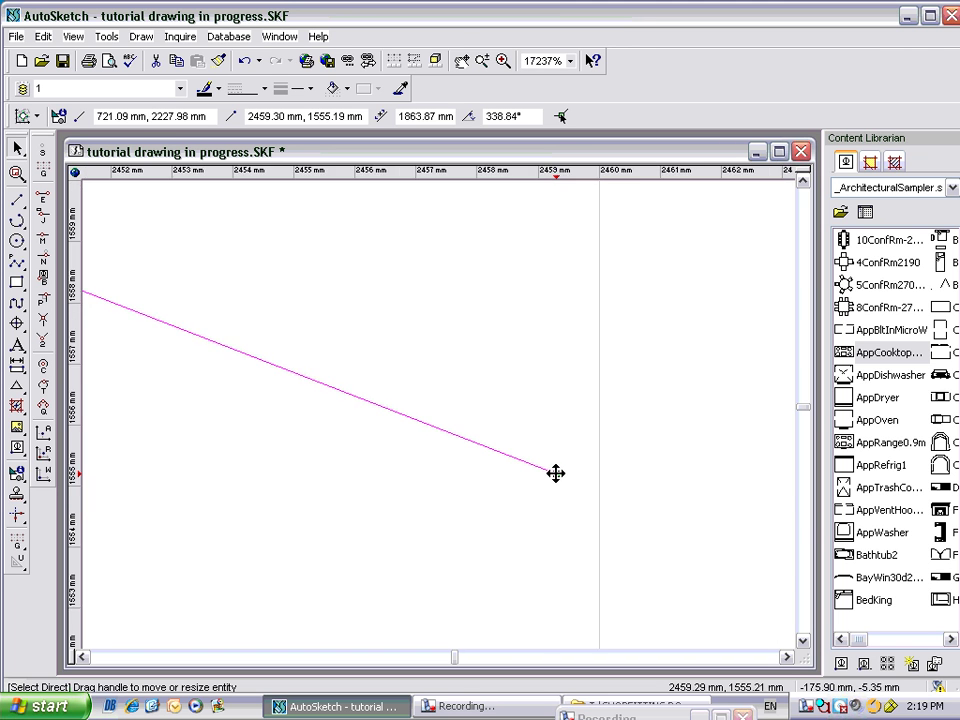
scroll(556, 470, down, 8)
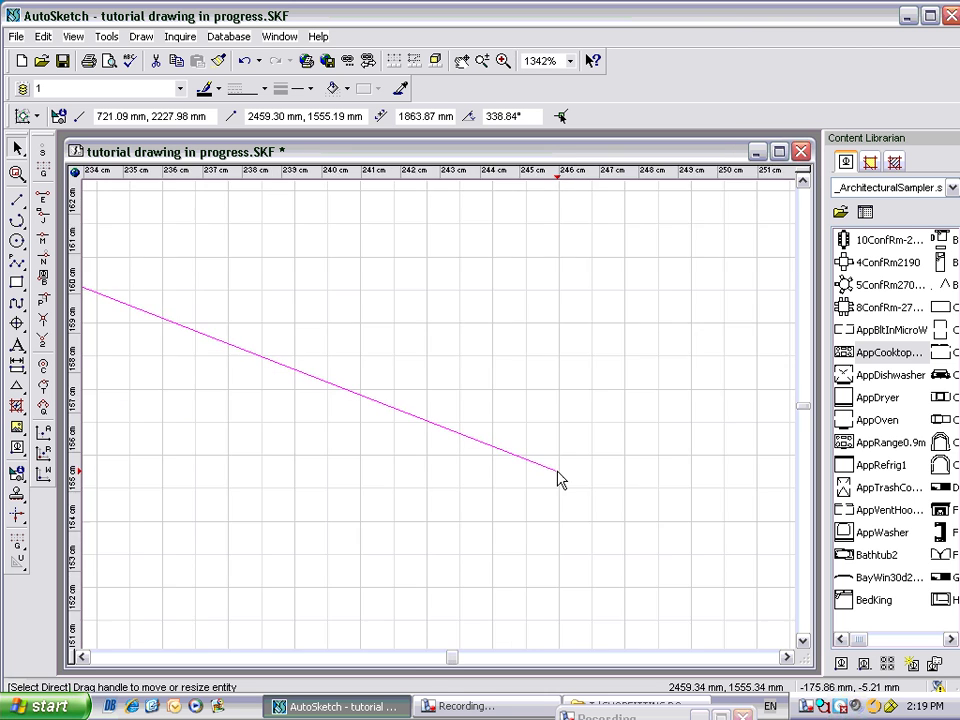
scroll(556, 470, up, 5)
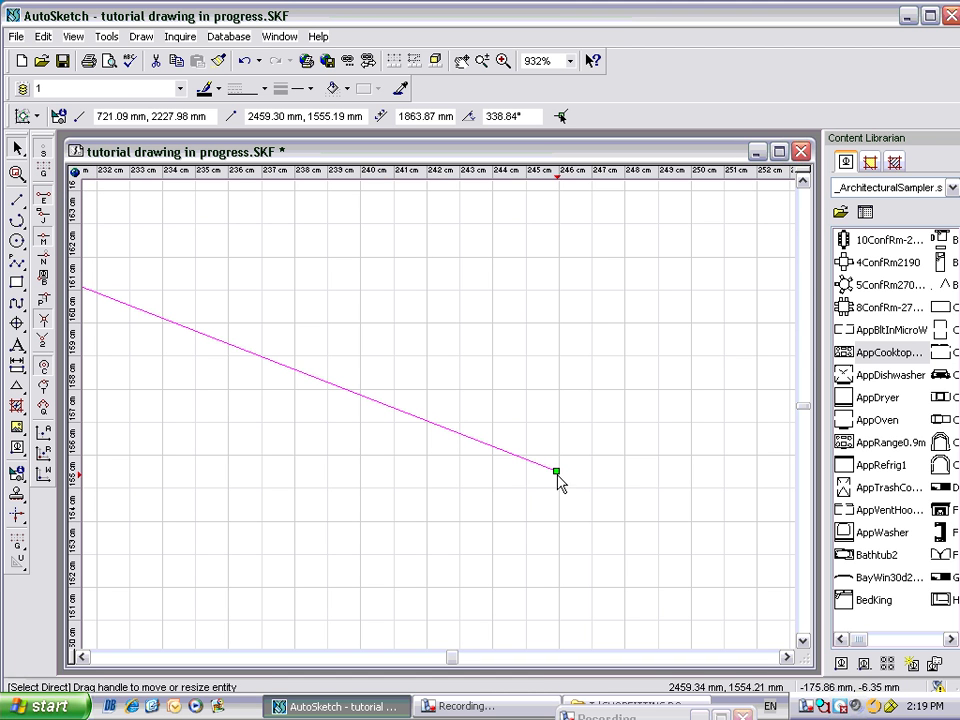
With Endpoint Snap on, attach the sloped line's right end to 3500,2500 mm (2792.19 mm at 5.59°).
drag(556, 470, 544, 409)
drag(804, 401, 804, 386)
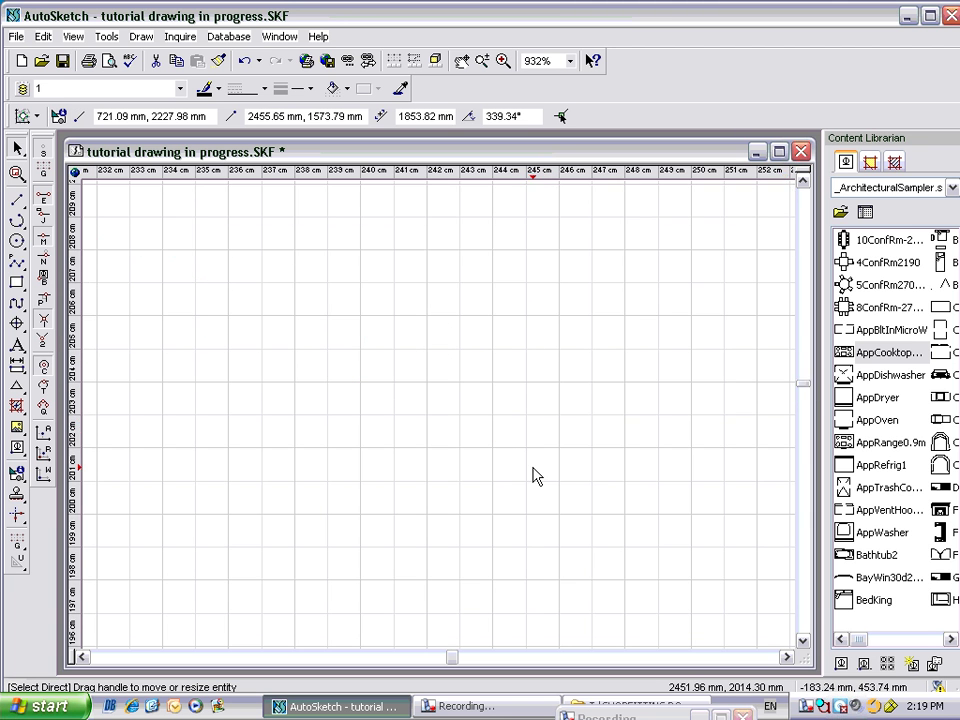
scroll(530, 484, down, 5)
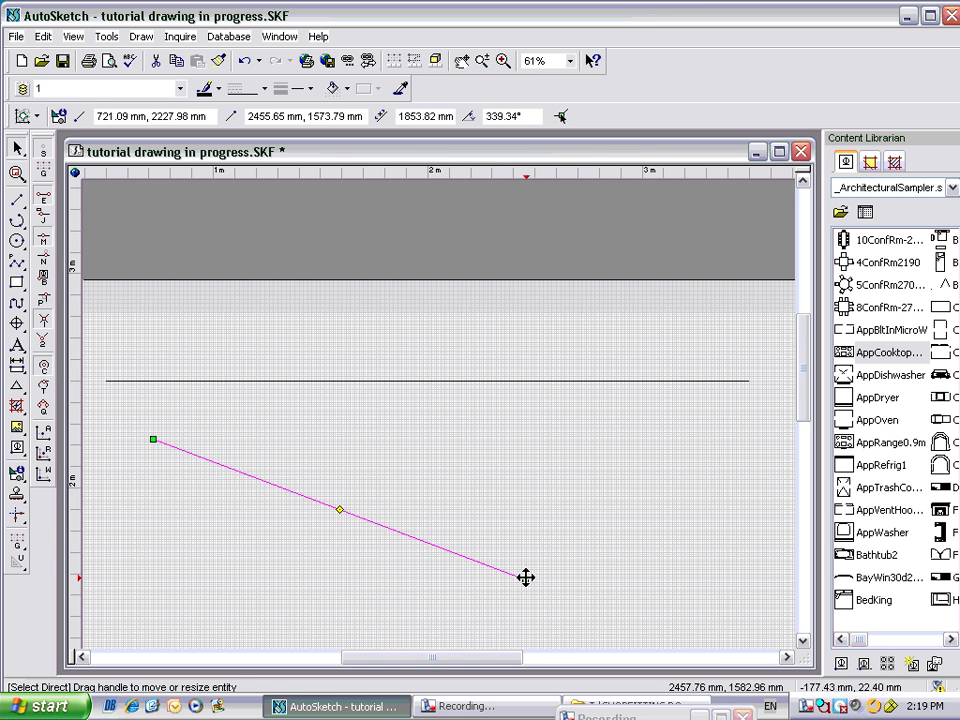
drag(523, 578, 729, 381)
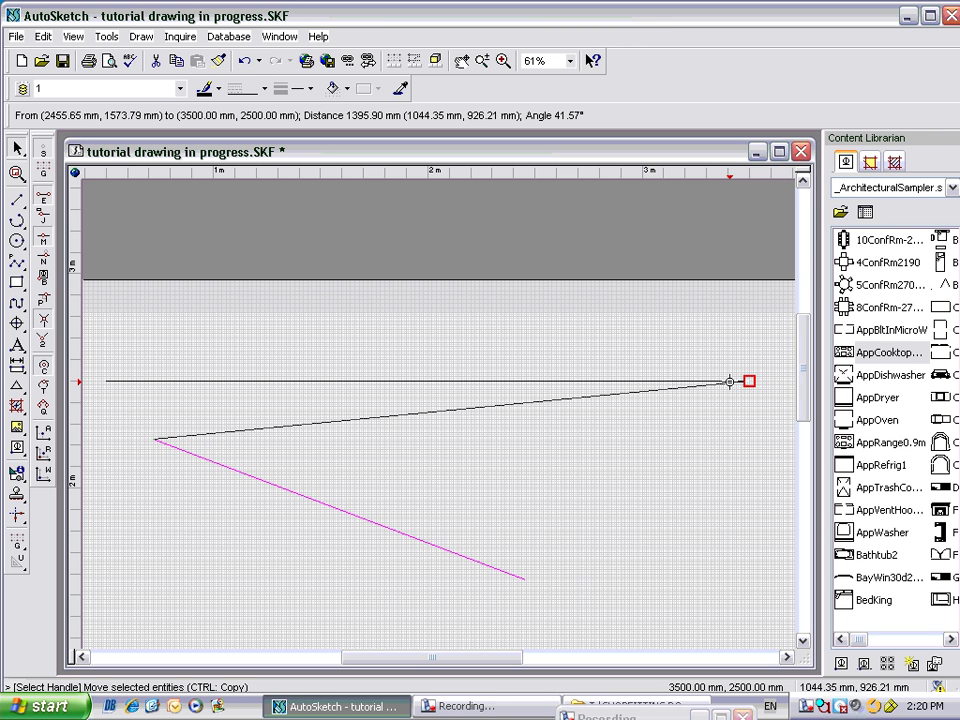
drag(729, 381, 686, 510)
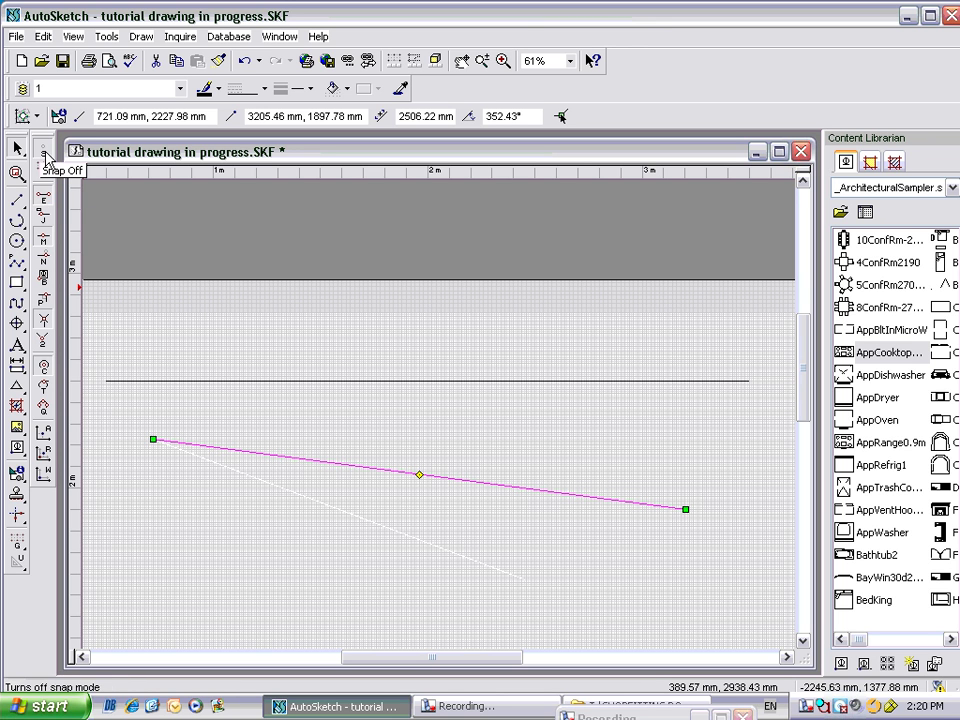
click(43, 200)
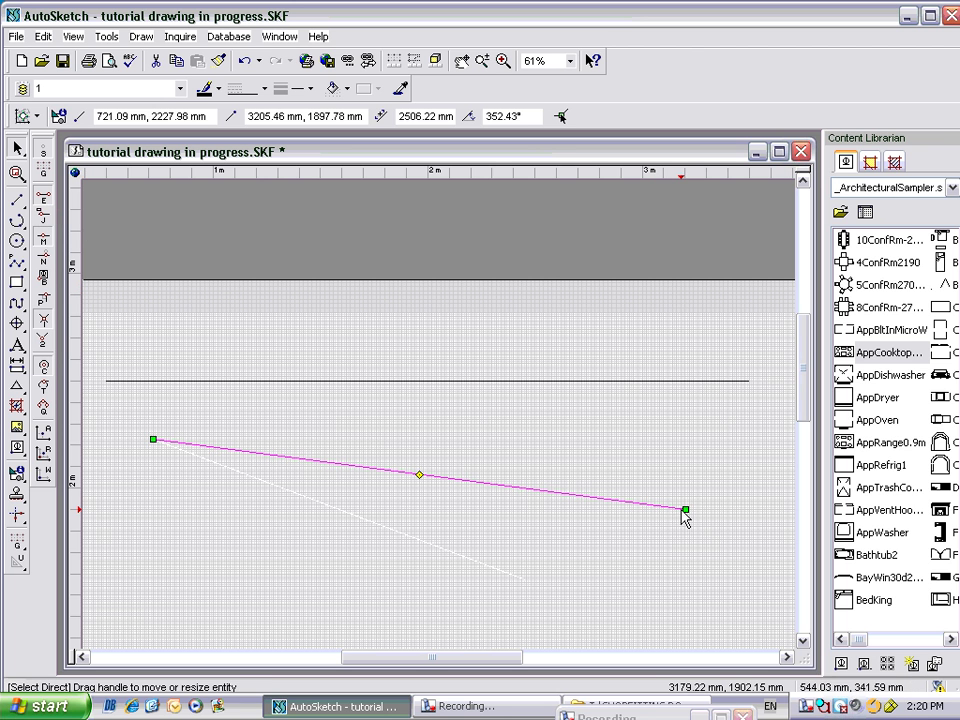
drag(684, 507, 682, 385)
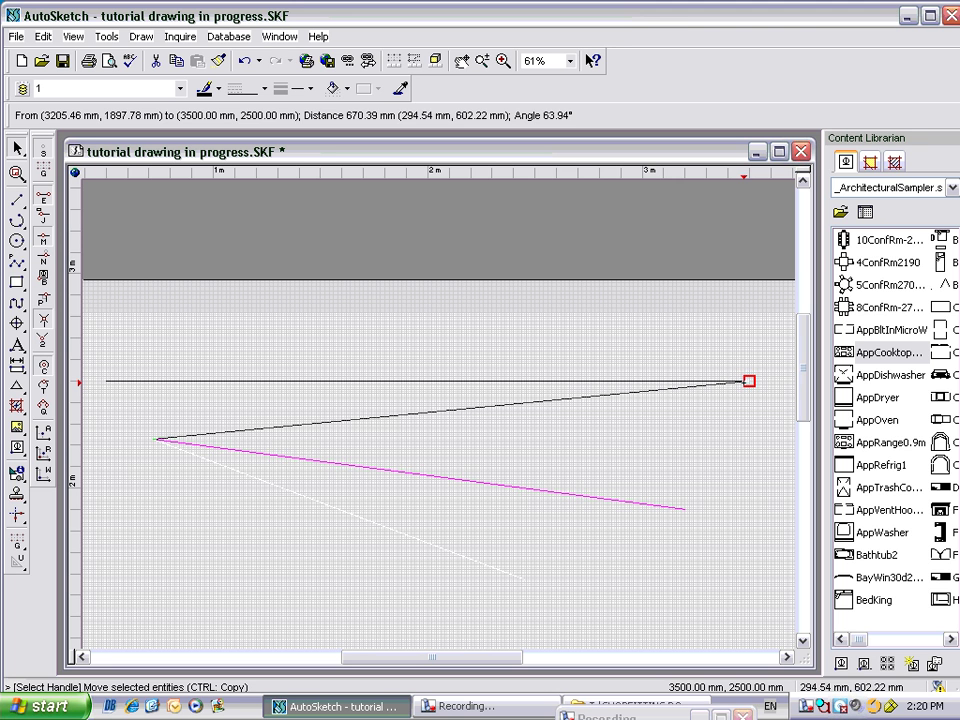
drag(747, 384, 745, 388)
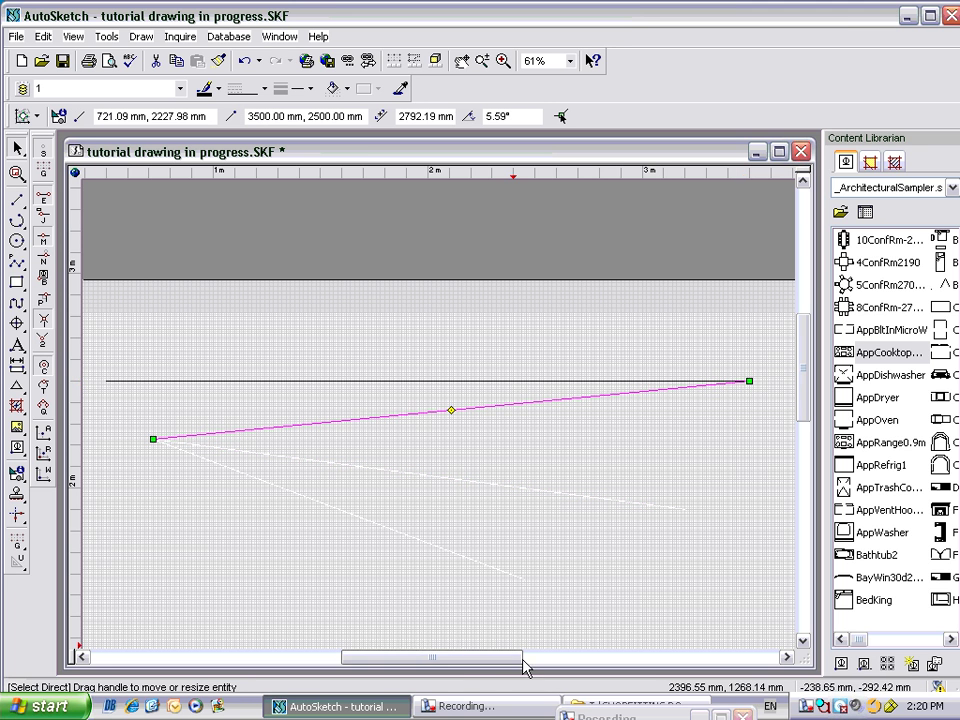
Pan and zoom in on where the two lines meet at 3500,2500 mm.
drag(508, 664, 565, 664)
right_click(498, 428)
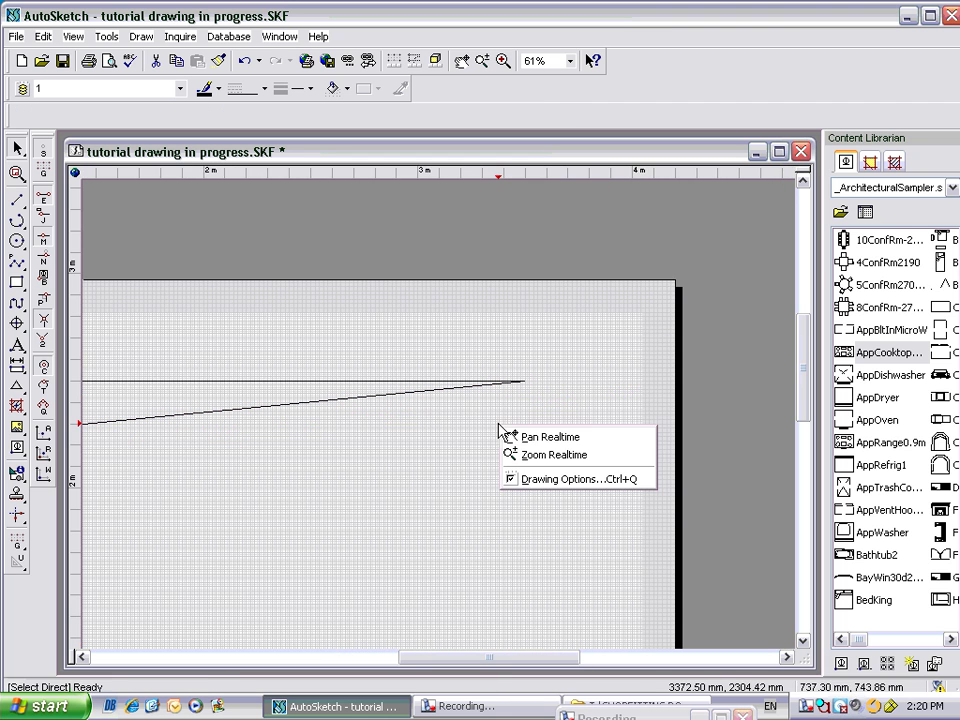
click(534, 436)
drag(538, 418, 476, 444)
scroll(477, 443, up, 4)
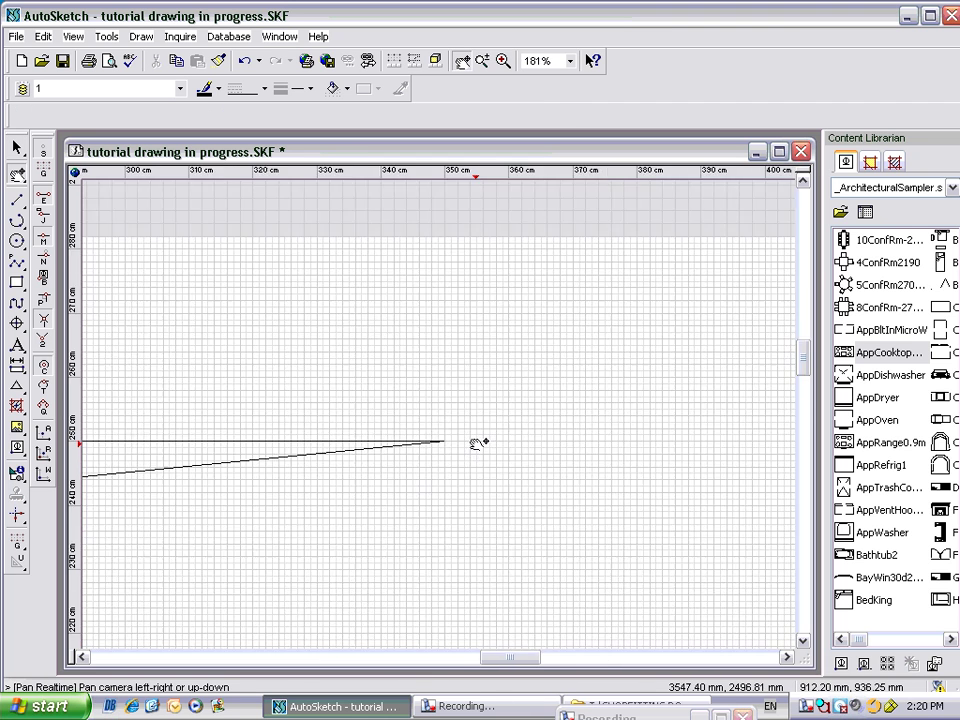
scroll(446, 443, up, 4)
drag(418, 446, 493, 441)
scroll(456, 441, up, 5)
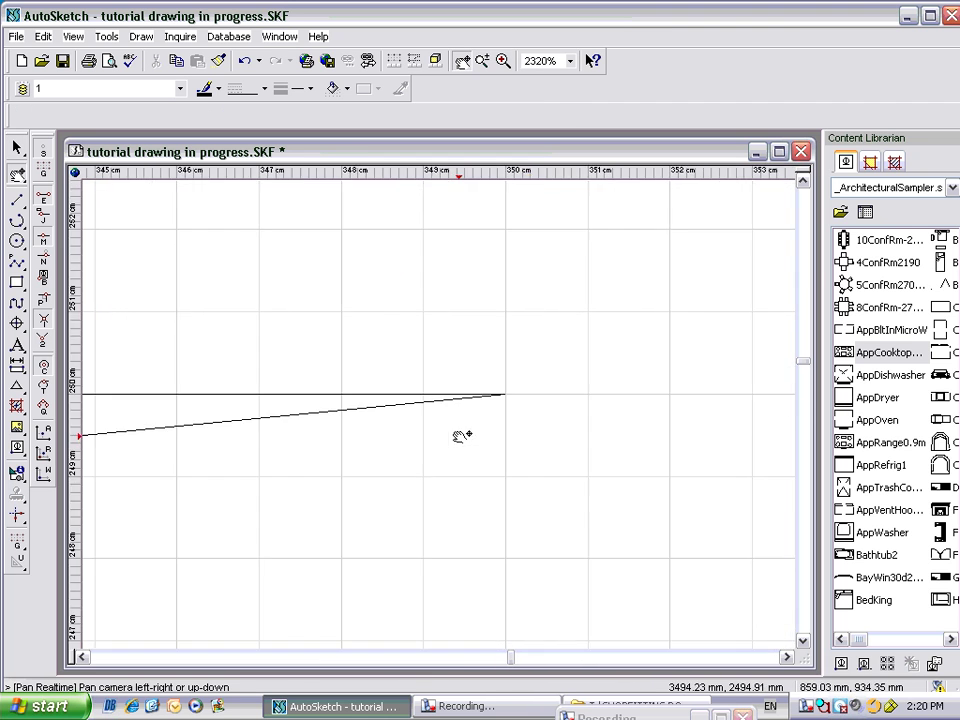
scroll(516, 437, up, 10)
drag(514, 437, 617, 418)
scroll(399, 377, up, 8)
drag(399, 377, 572, 338)
Confirm the lines meet exactly at the joint and switch on Gridpoint Snap.
scroll(549, 416, down, 3)
scroll(572, 338, up, 3)
scroll(557, 403, up, 4)
drag(557, 403, 525, 422)
scroll(464, 510, down, 4)
scroll(531, 388, up, 2)
scroll(467, 497, down, 2)
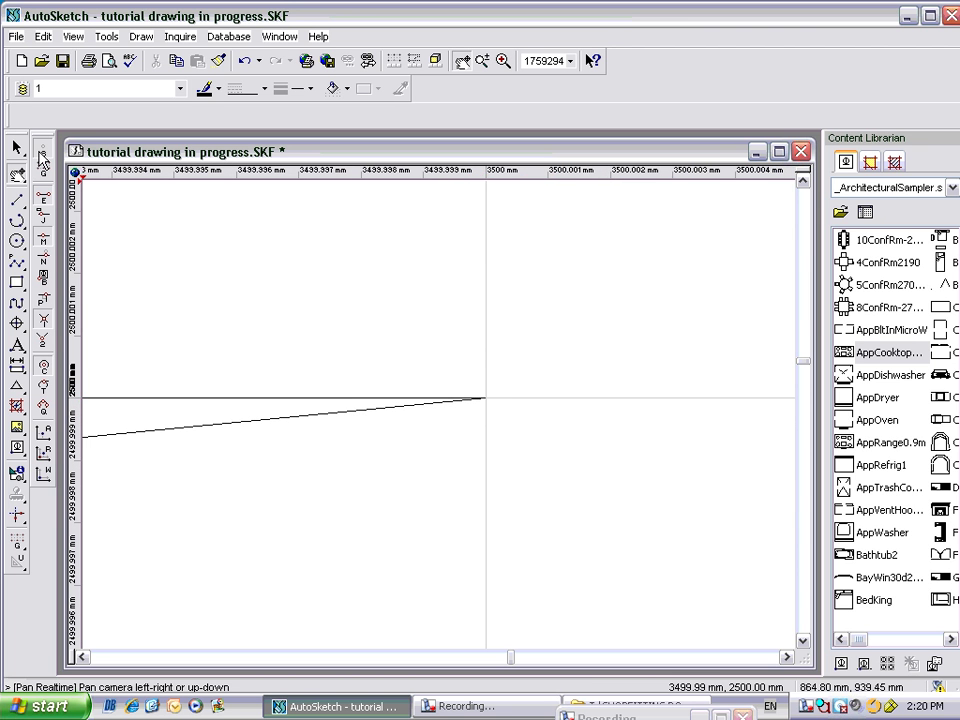
click(44, 172)
scroll(335, 400, up, 1)
Show the whole page and turn on Midpoint Snap.
key(Home)
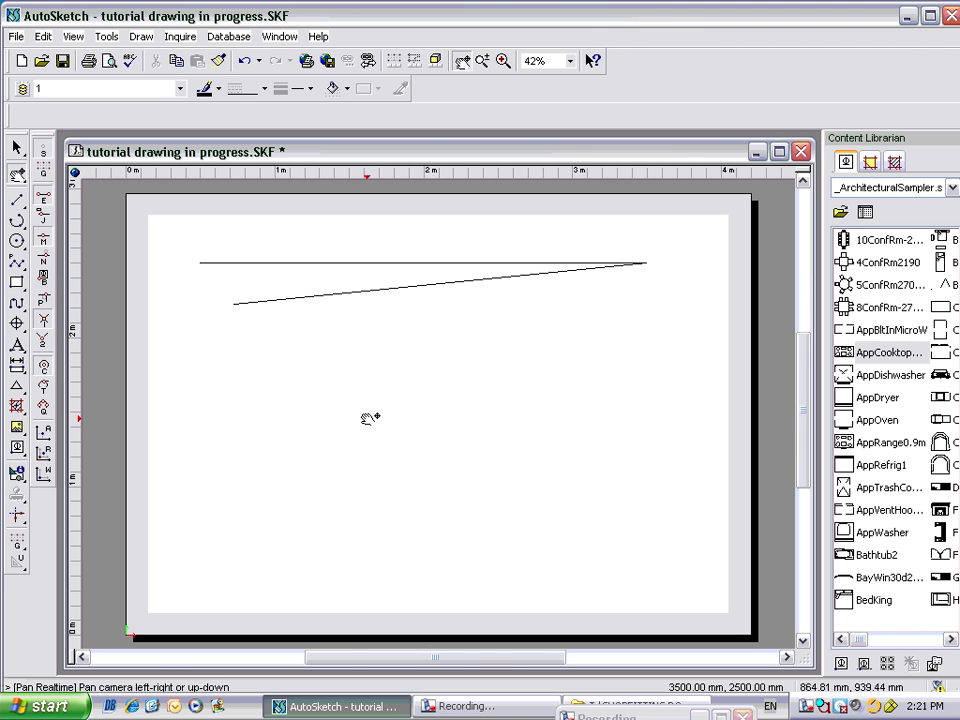
click(43, 241)
Move the sloped line's left end to its midpoint, 2110.54,2363.99 mm, halving it to 1396.10 mm.
right_click(330, 298)
click(370, 314)
click(368, 294)
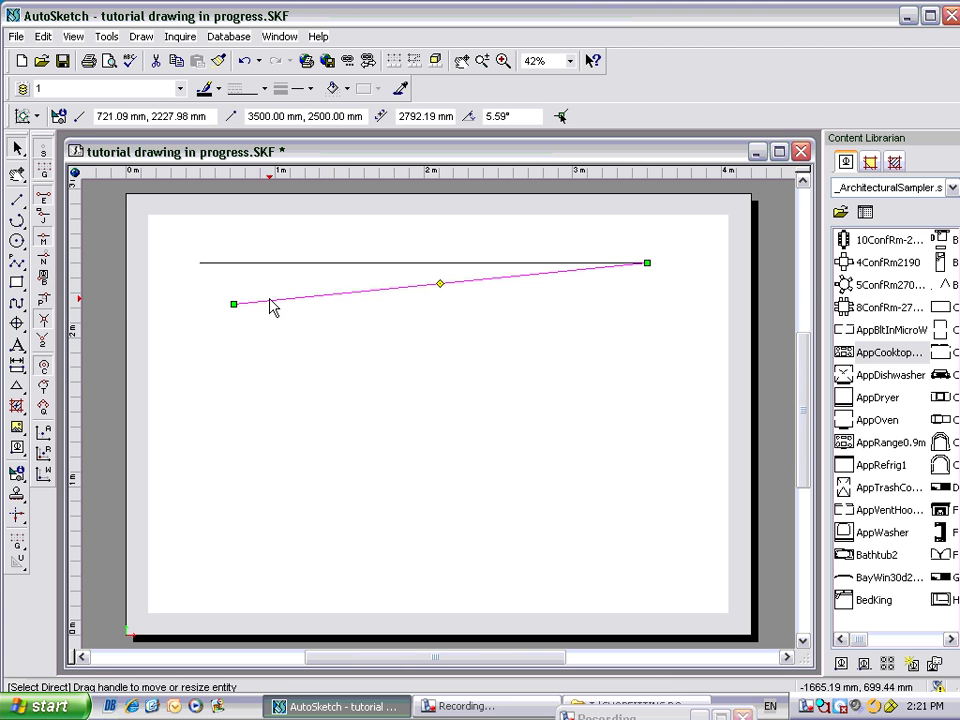
click(233, 304)
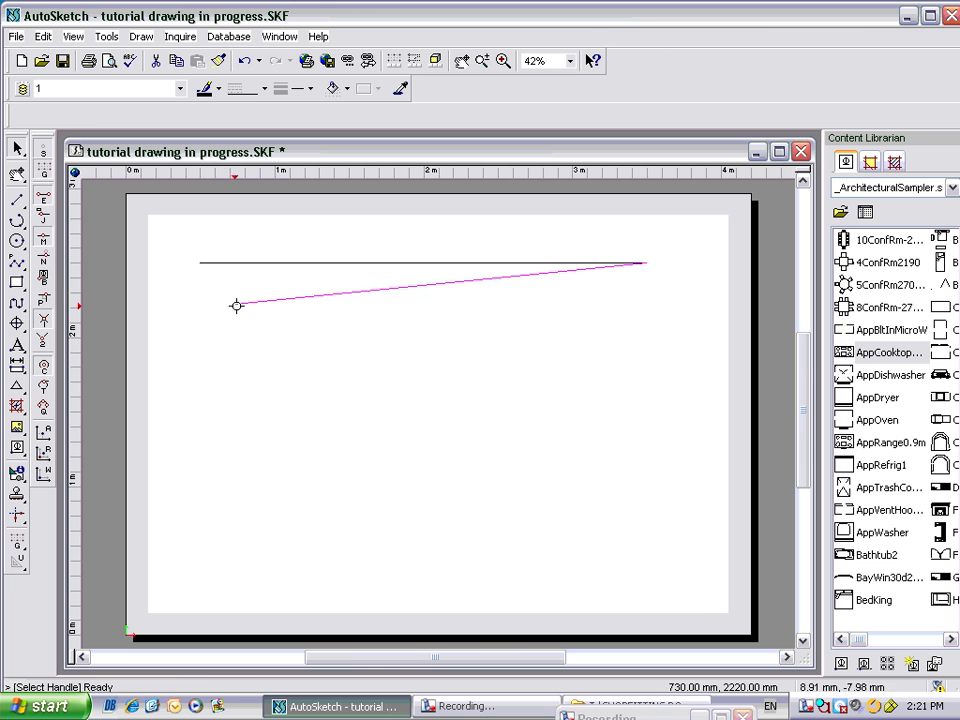
click(411, 287)
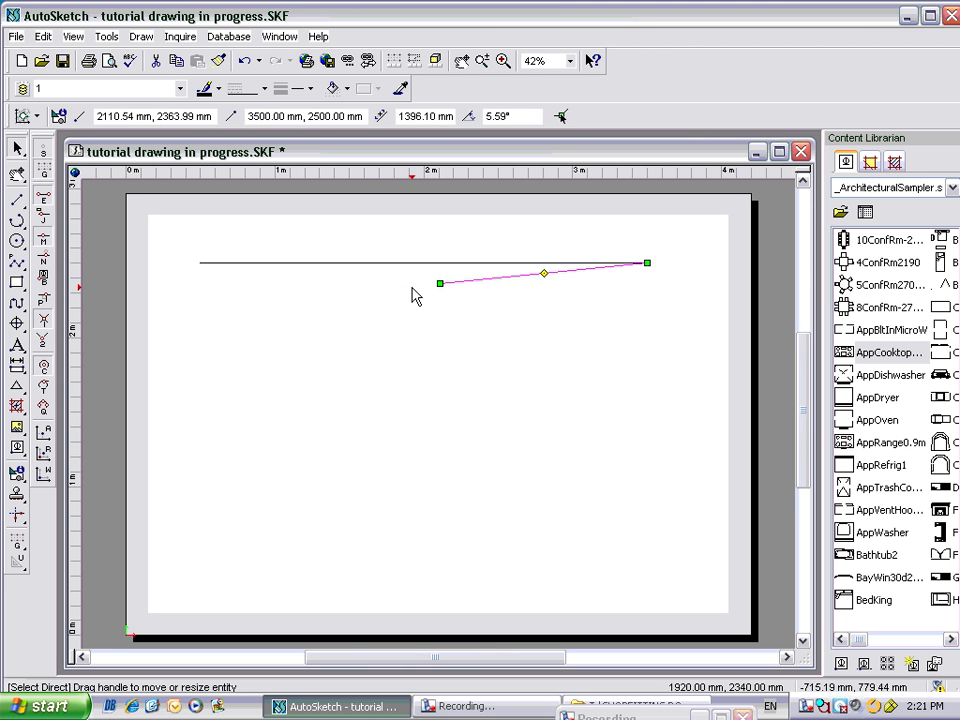
Draw a 1830.11 mm line at 270° from 500,2500 mm down to 500,669.89 mm.
click(42, 302)
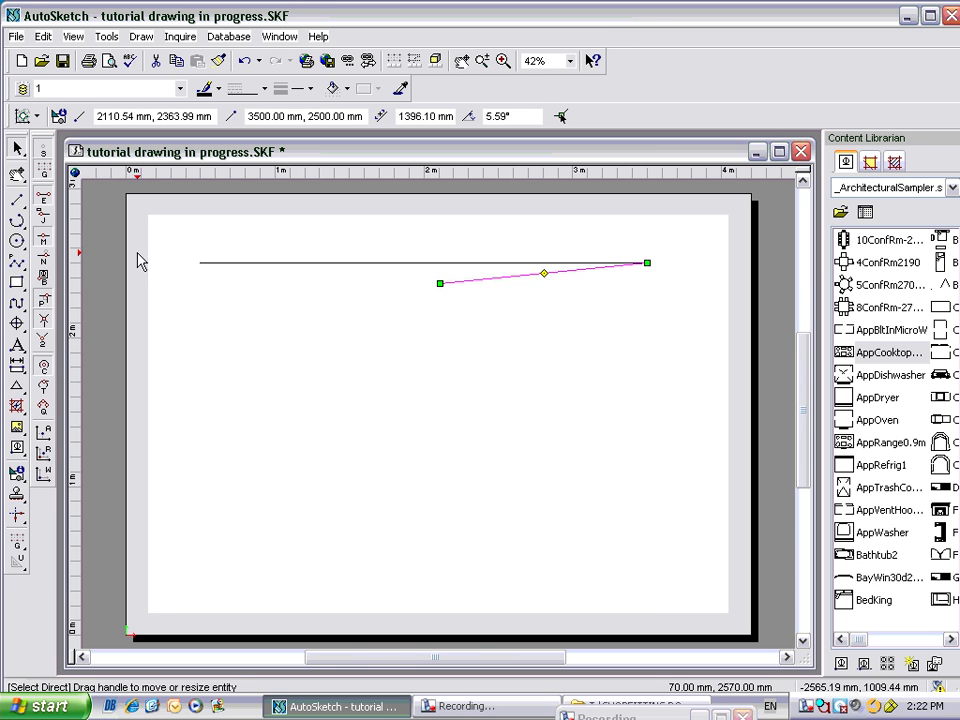
click(17, 201)
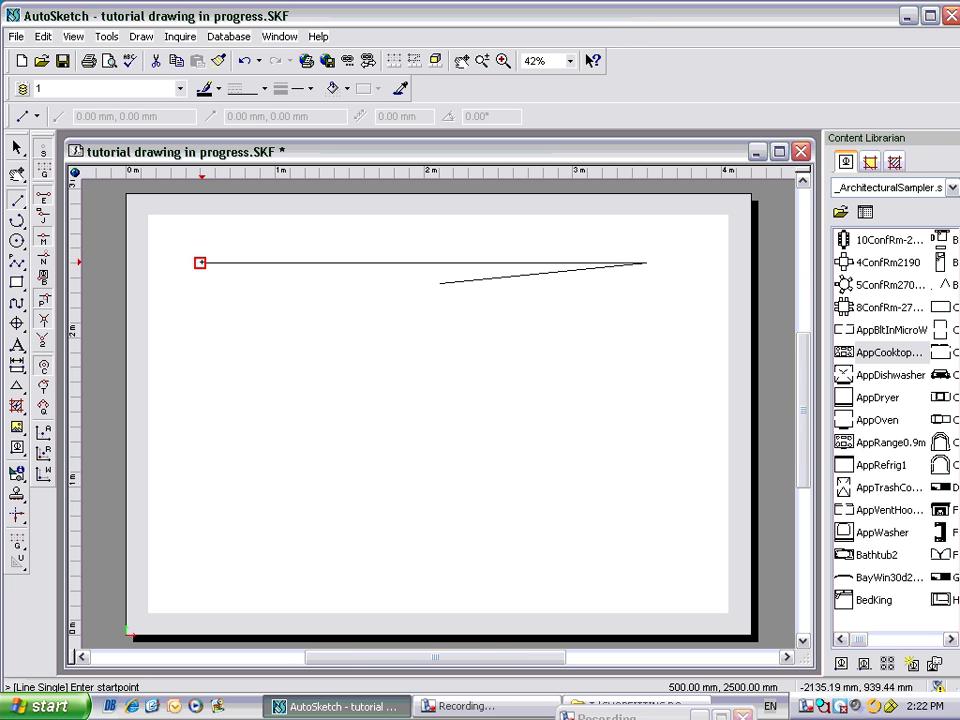
click(200, 262)
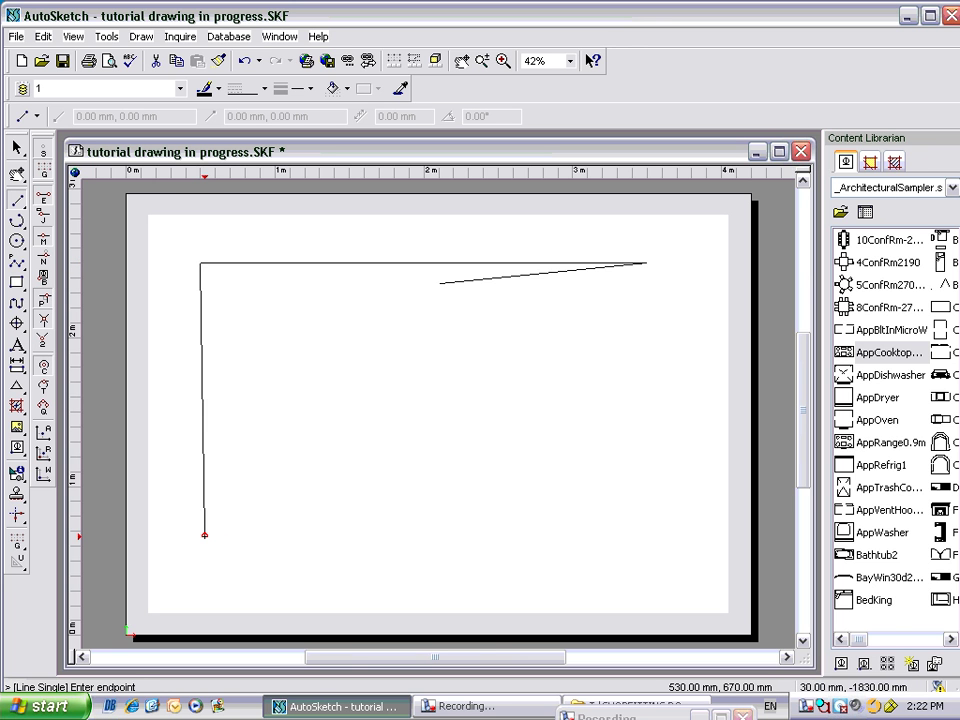
click(203, 535)
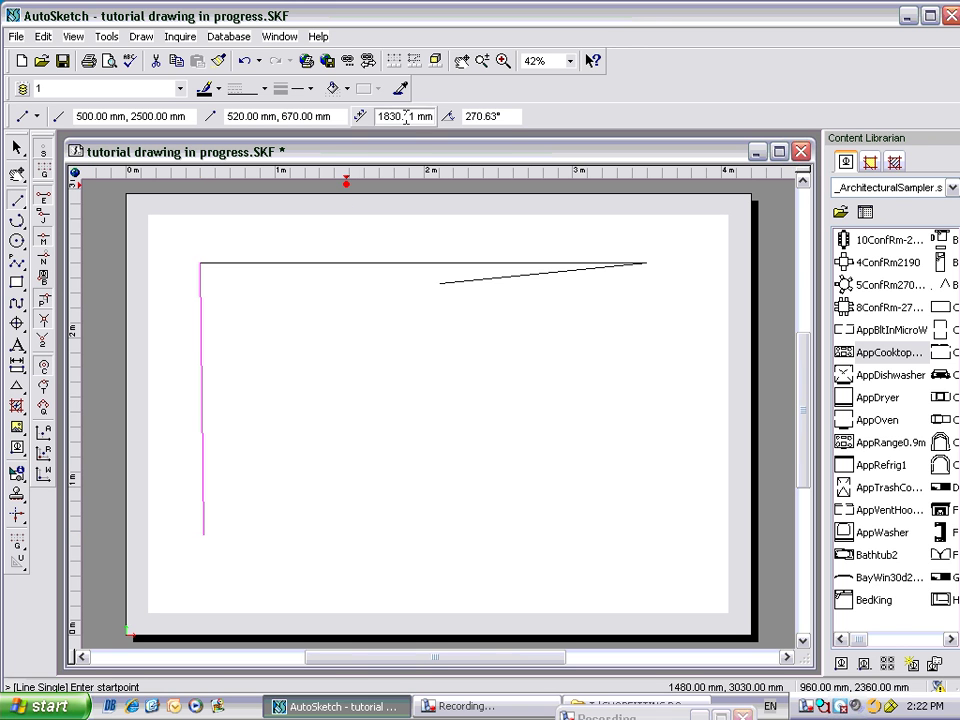
click(480, 116)
text(270.00)
key(Return)
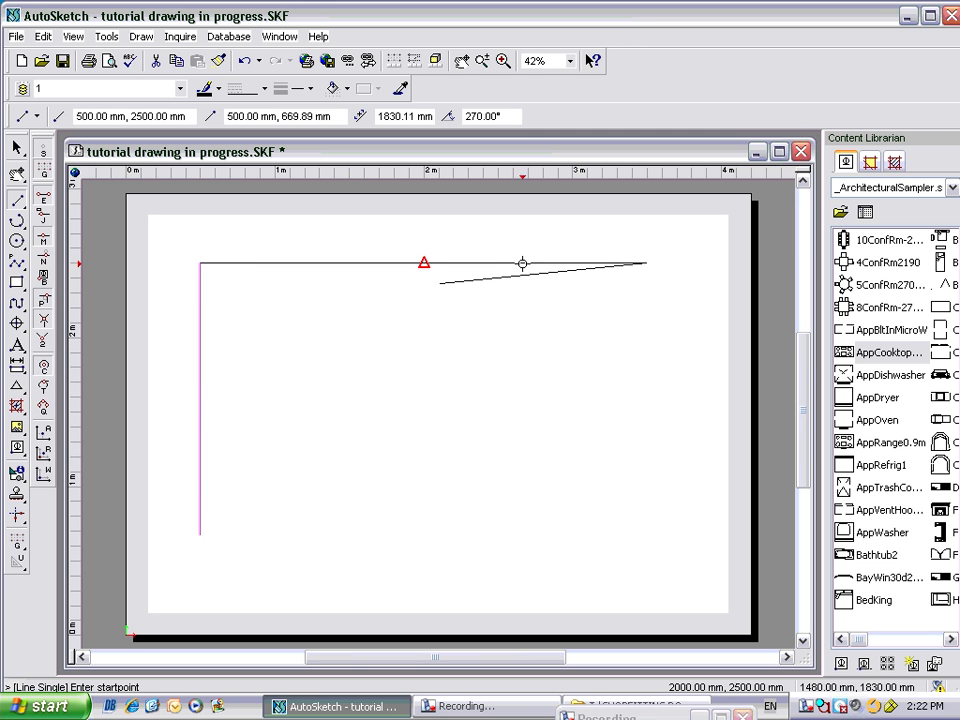
key(Escape)
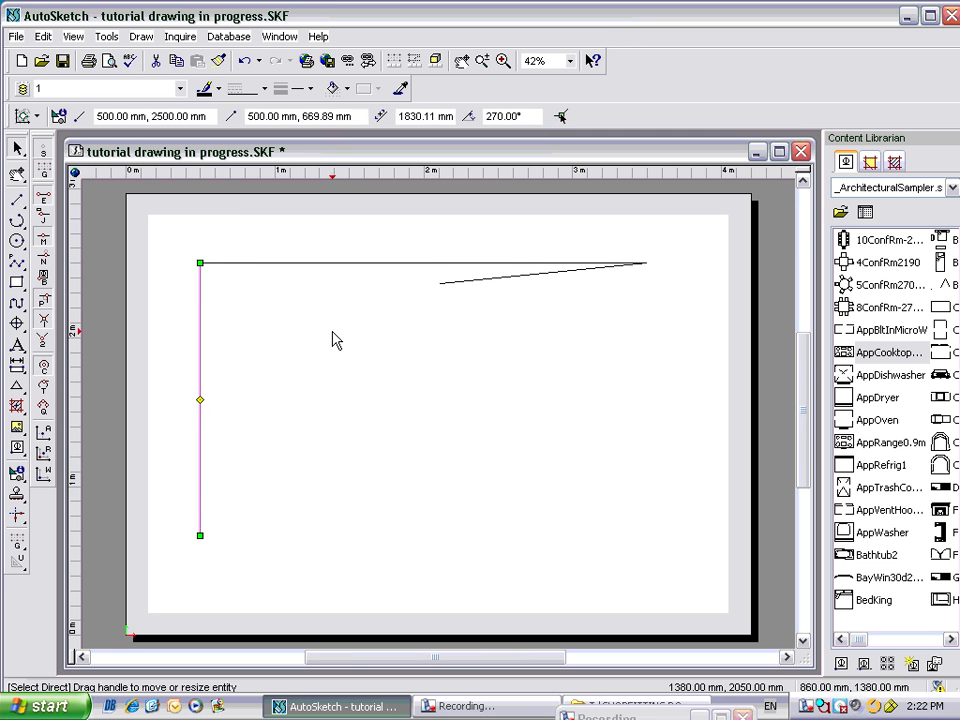
key(Escape)
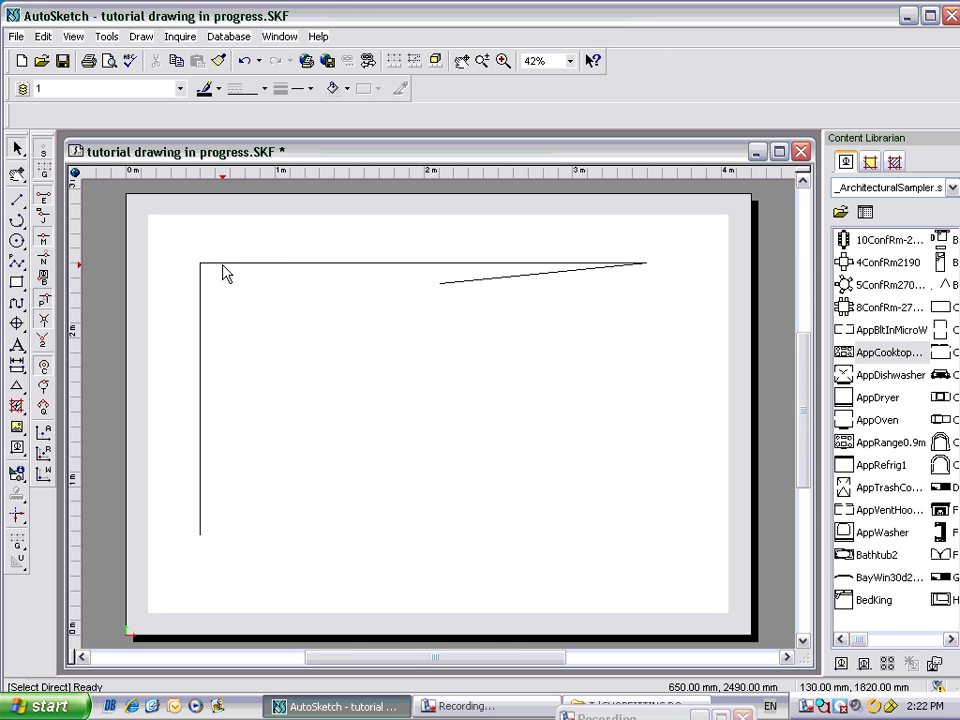
Draw a 1450 mm horizontal bottom edge from the vertical line's lower end.
click(200, 311)
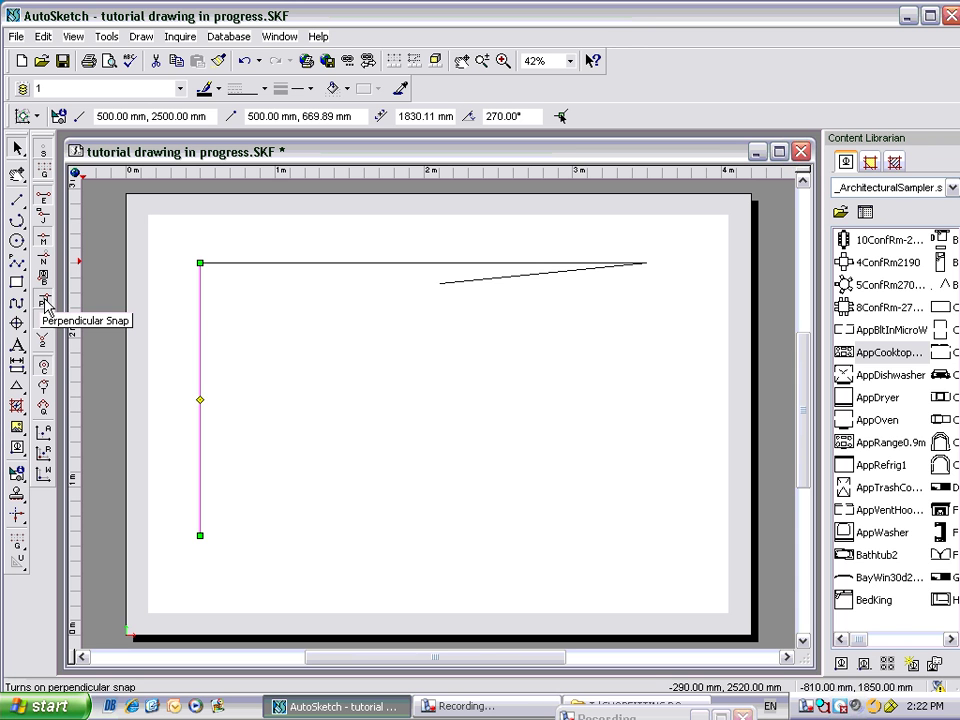
click(44, 301)
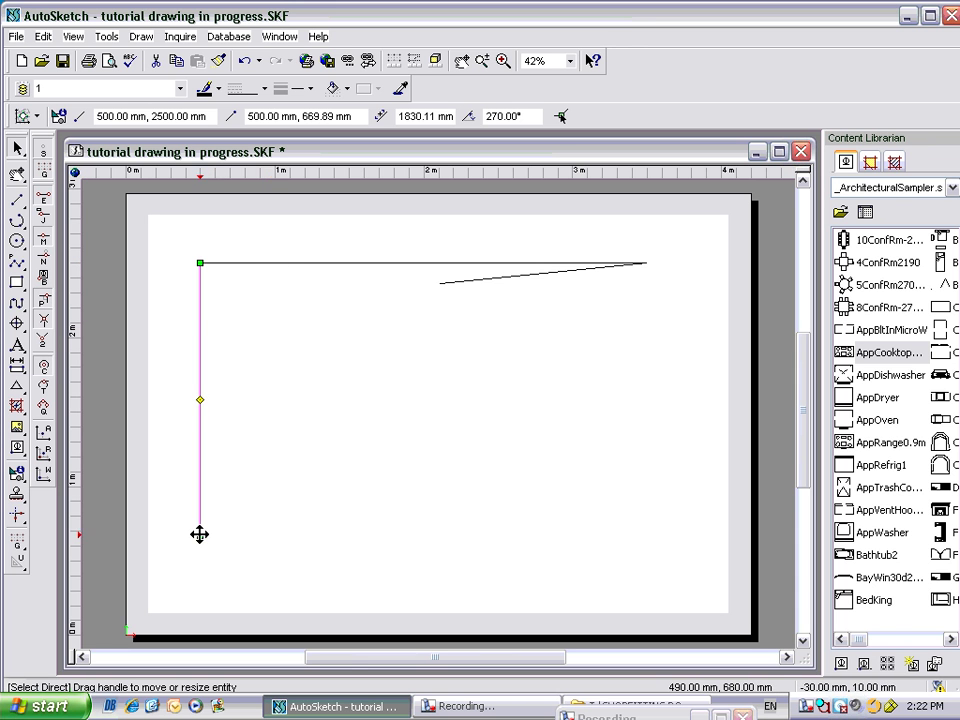
click(17, 200)
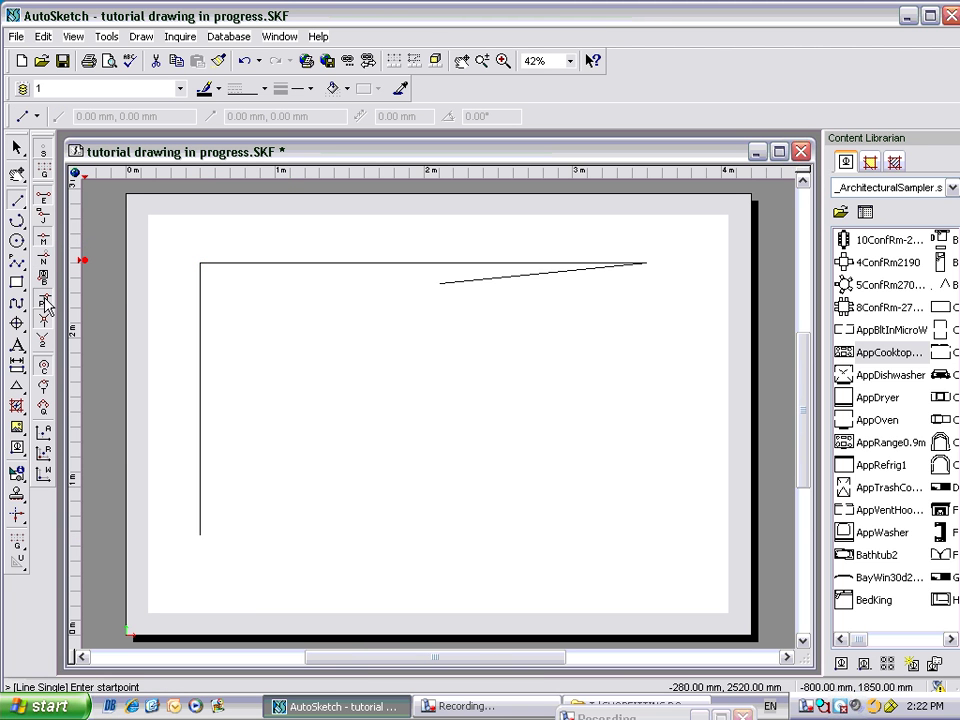
click(200, 534)
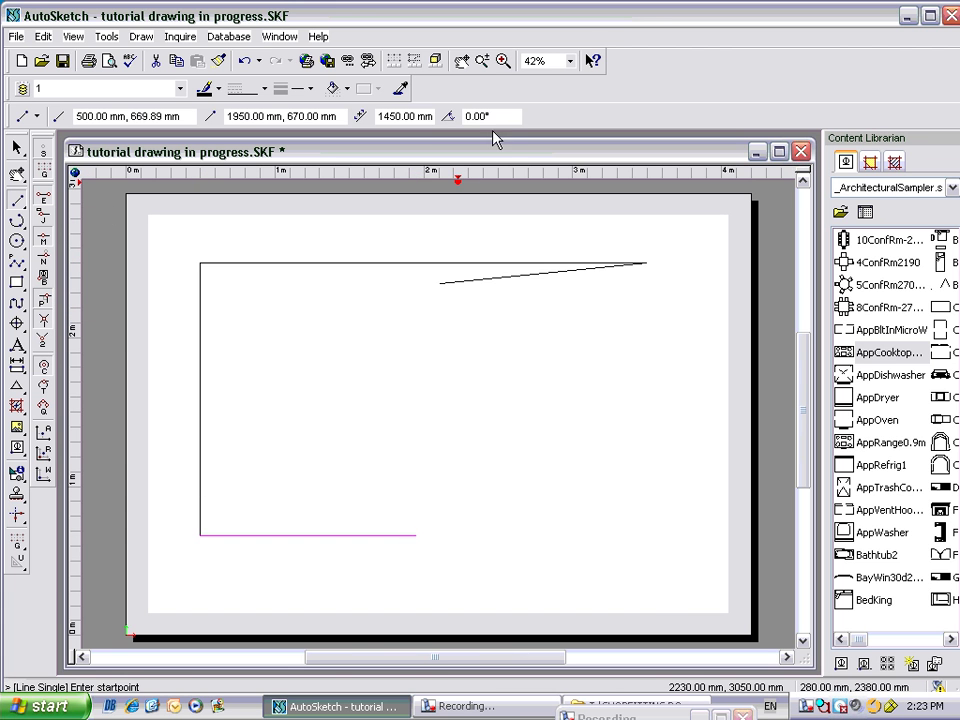
key(Return)
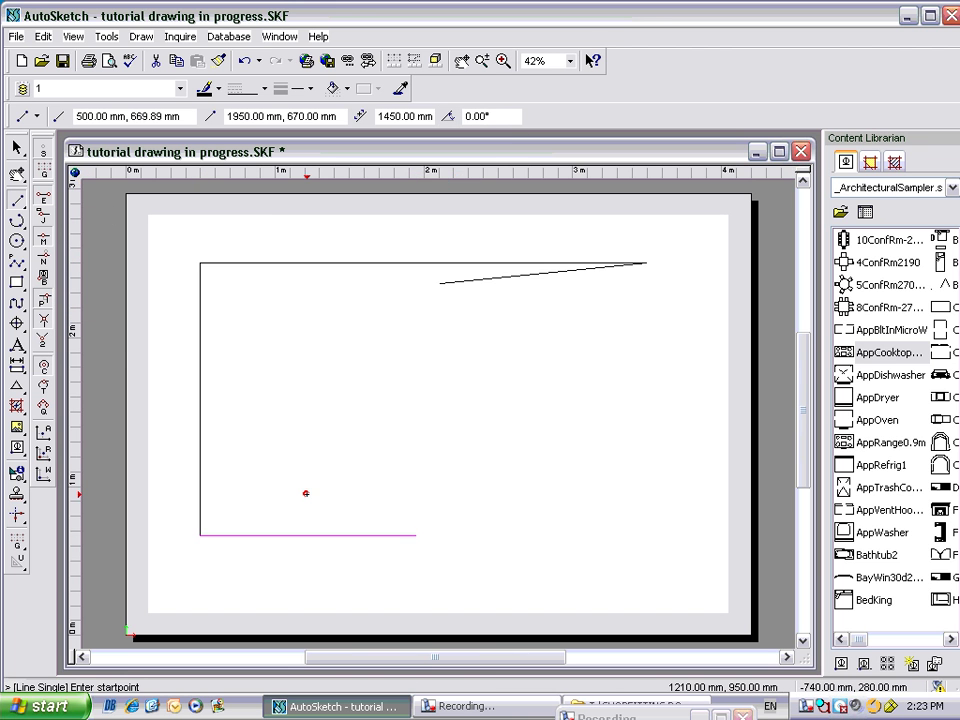
Draw the right edge up perpendicular to the top line, closing the rectangle.
click(416, 535)
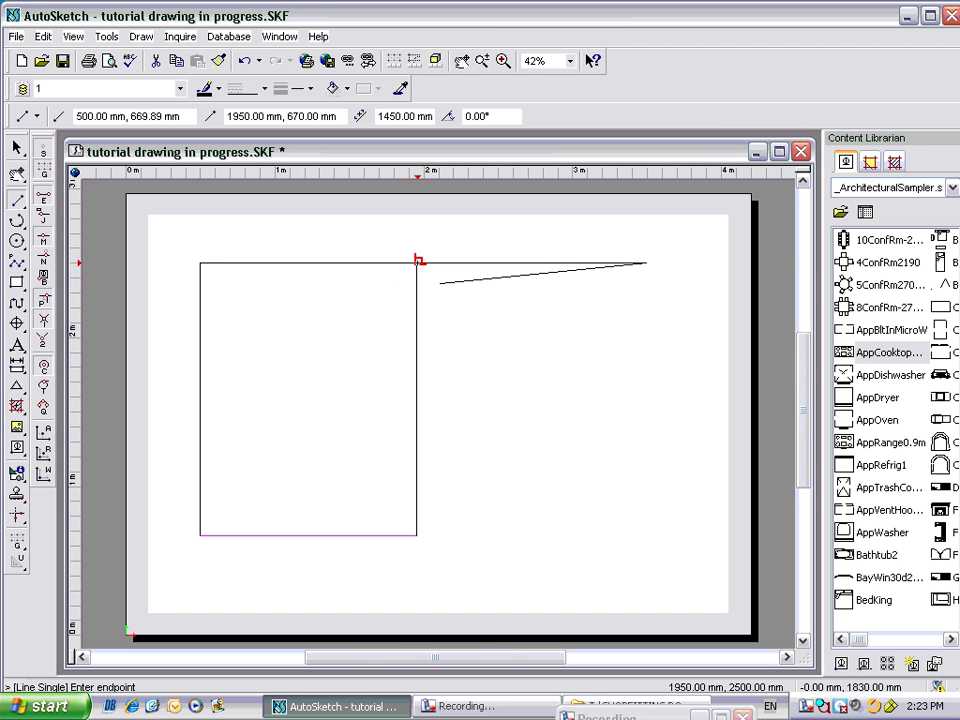
click(417, 262)
key(Escape)
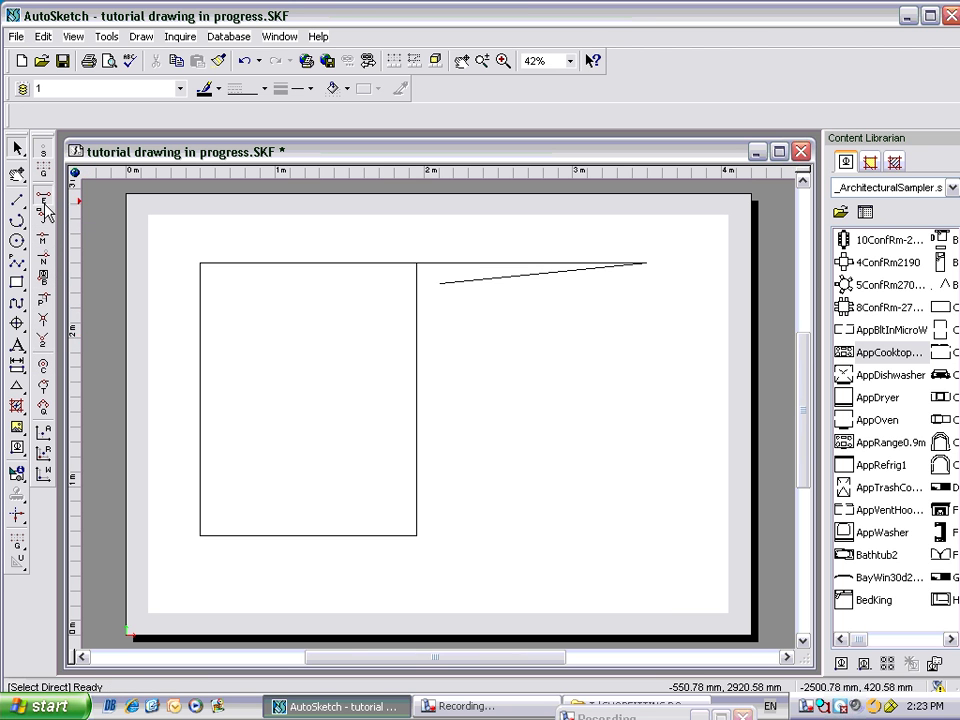
Turn on Intersection Snap and select the leftover 1396.10 mm sloped line.
click(43, 168)
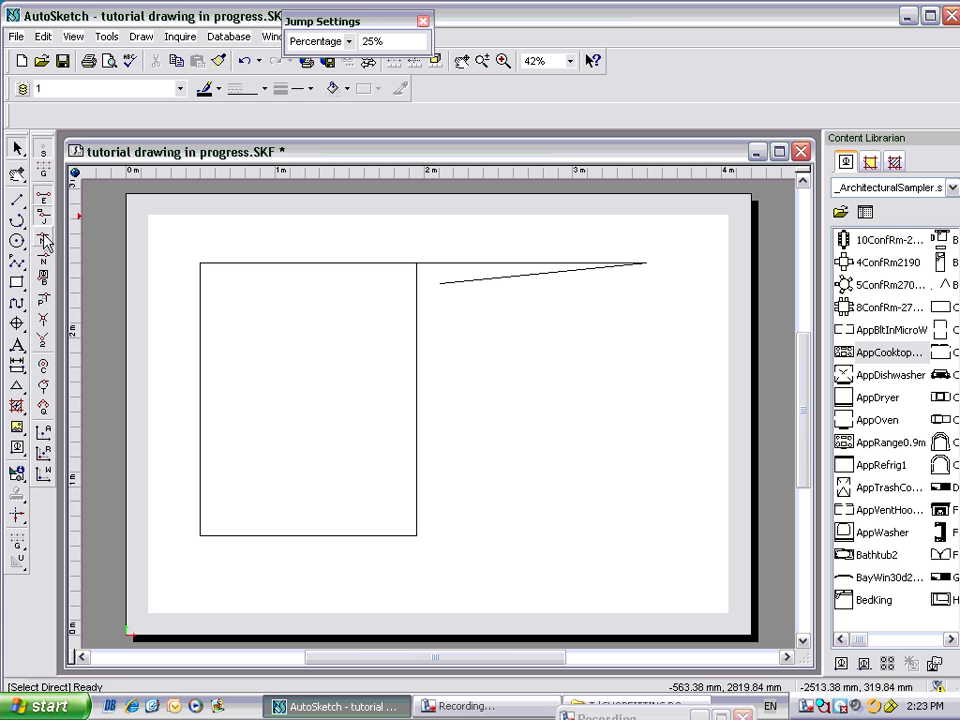
click(42, 317)
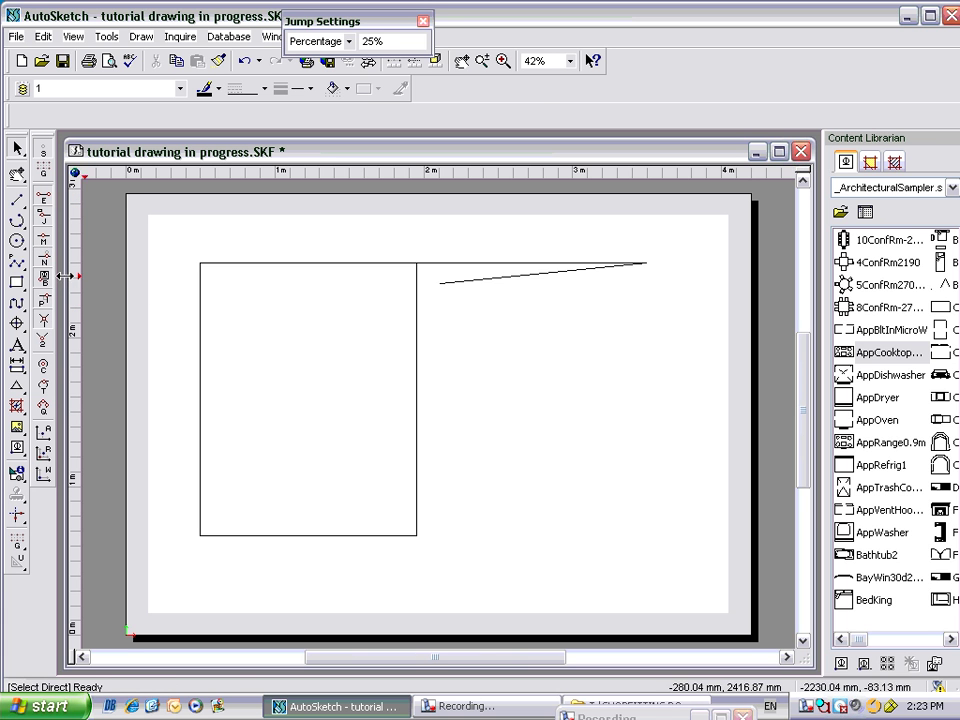
click(456, 288)
mouse_move(440, 283)
mouse_down()
mouse_move(417, 351)
mouse_move(417, 307)
mouse_move(417, 505)
mouse_move(429, 544)
mouse_move(396, 537)
mouse_move(417, 465)
mouse_move(414, 251)
mouse_move(440, 283)
mouse_up()
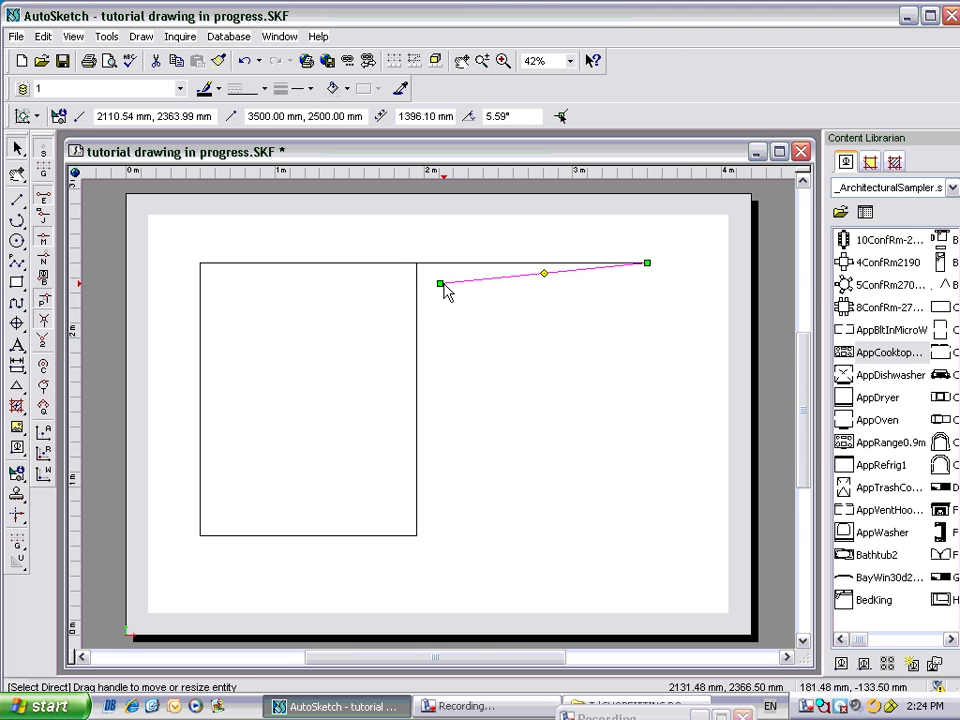
Drag the sloped line's end onto the rectangle's right edge.
drag(439, 282, 415, 383)
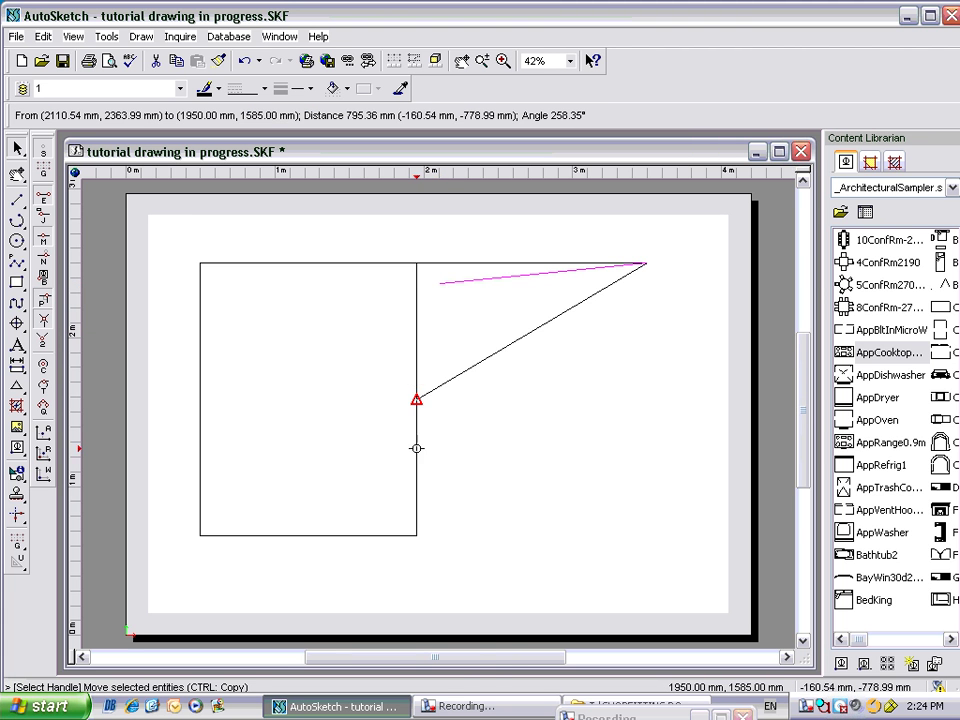
drag(416, 465, 451, 307)
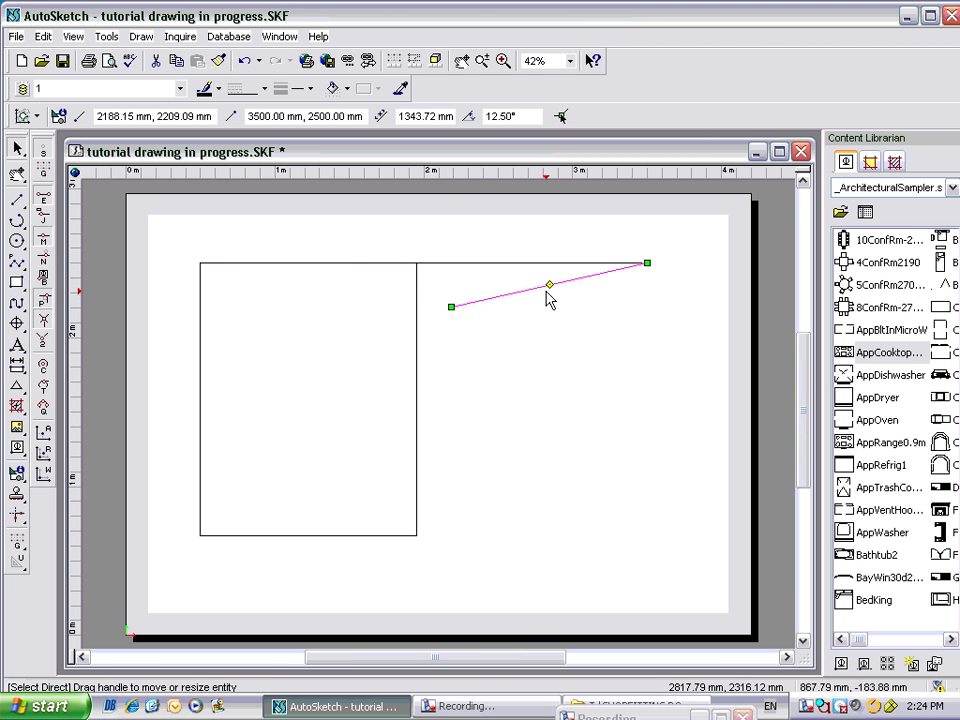
drag(548, 299, 546, 296)
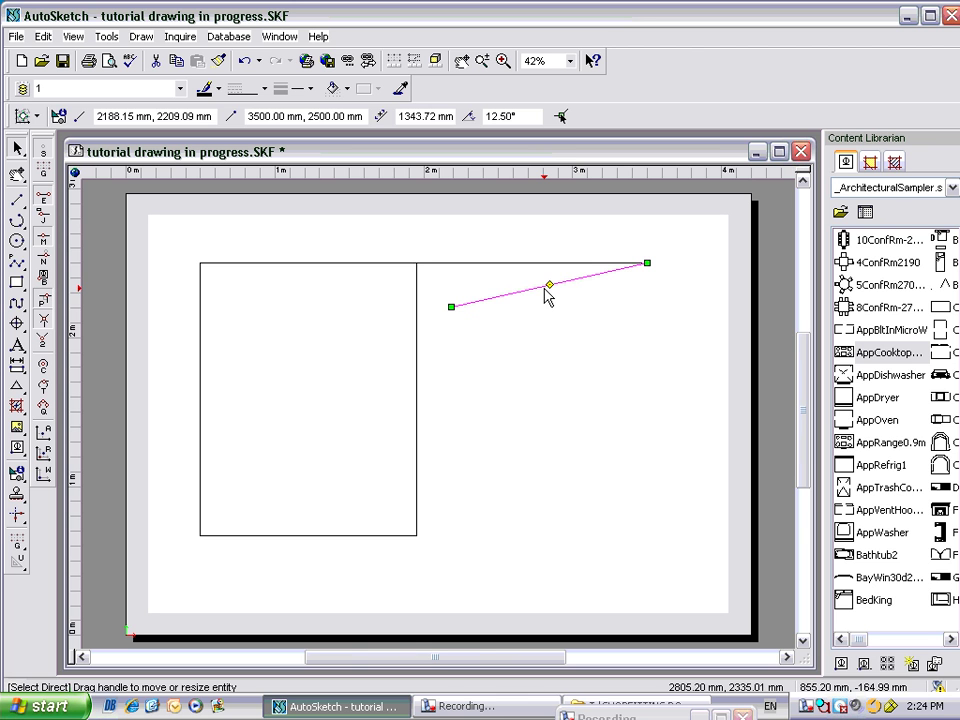
Remove the leftover sloped line and trim the top line's right end to the corner at 1950,2500 mm.
key(ctrl+z)
click(546, 266)
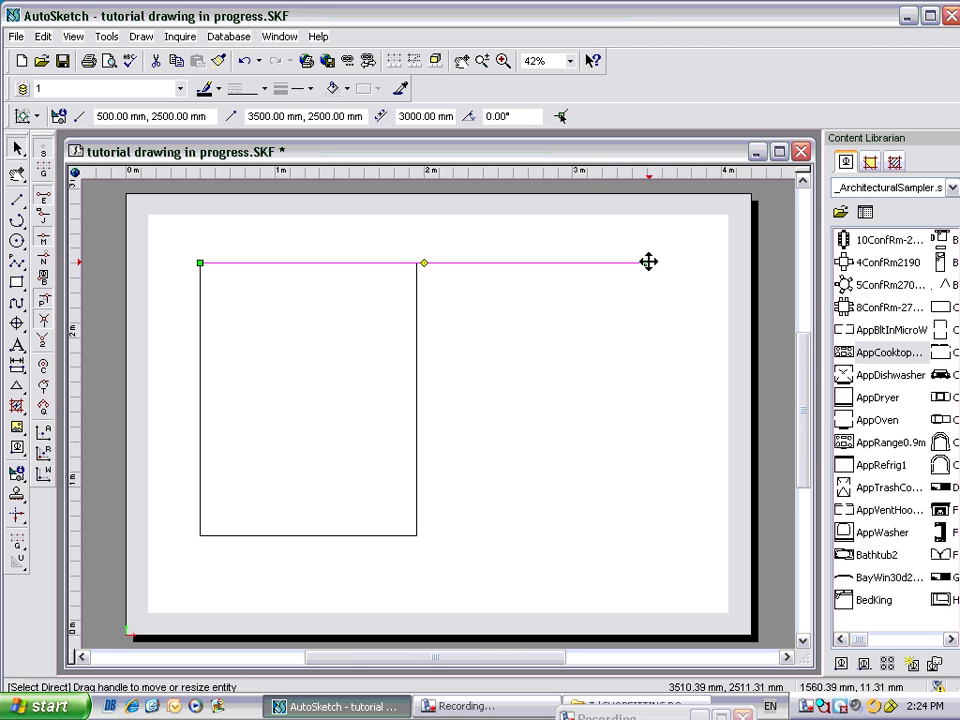
drag(647, 263, 417, 265)
Window-select all four rectangle lines and move them right to near the page centre.
click(463, 302)
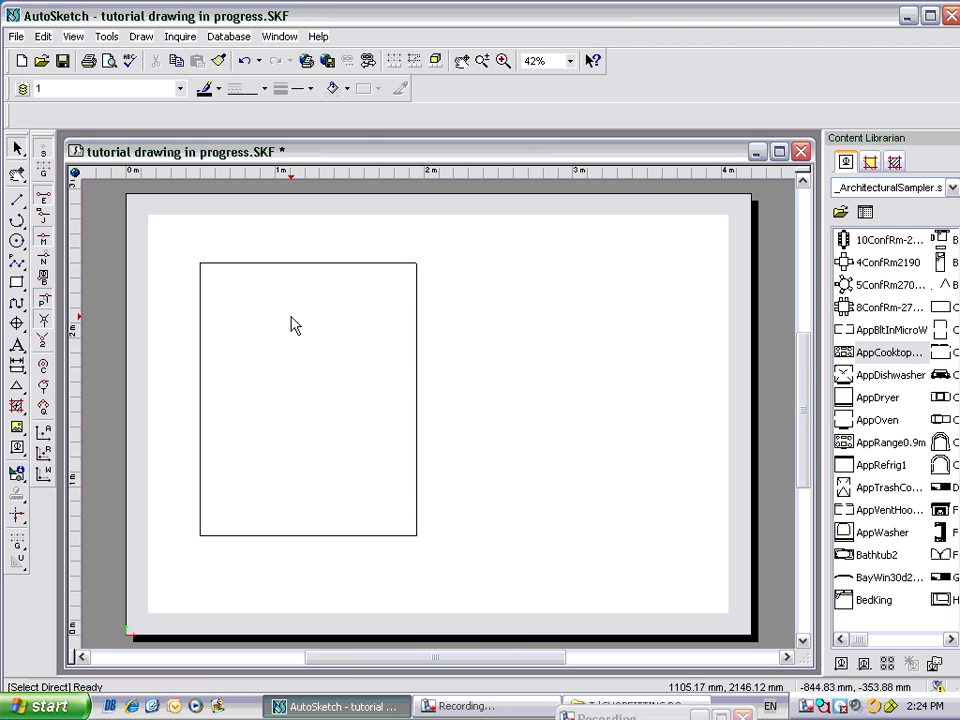
drag(184, 253, 451, 642)
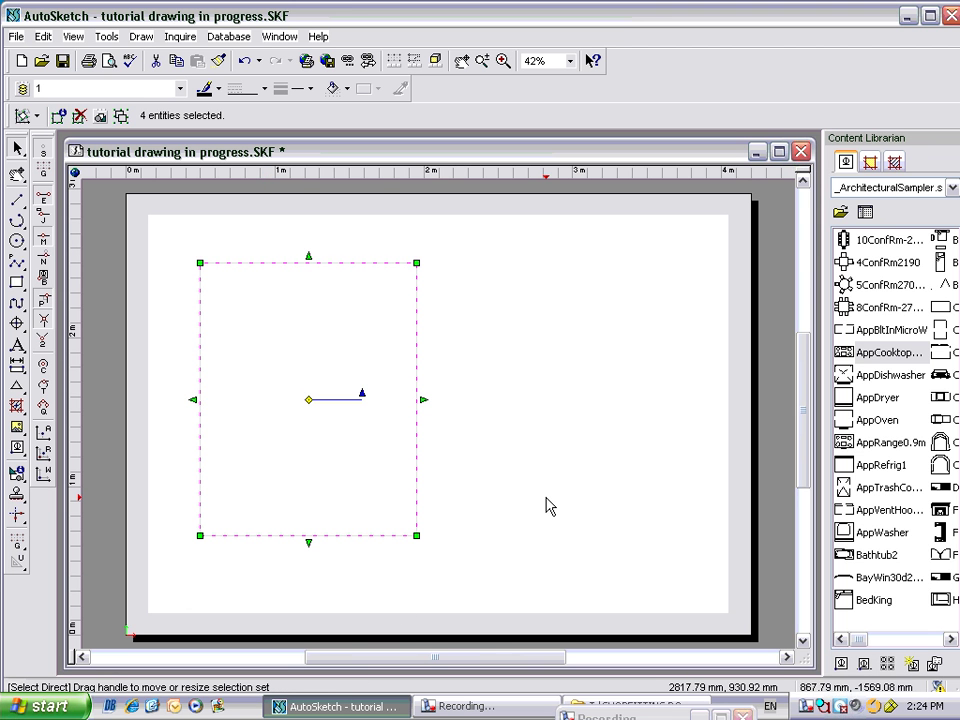
click(544, 502)
drag(166, 245, 463, 588)
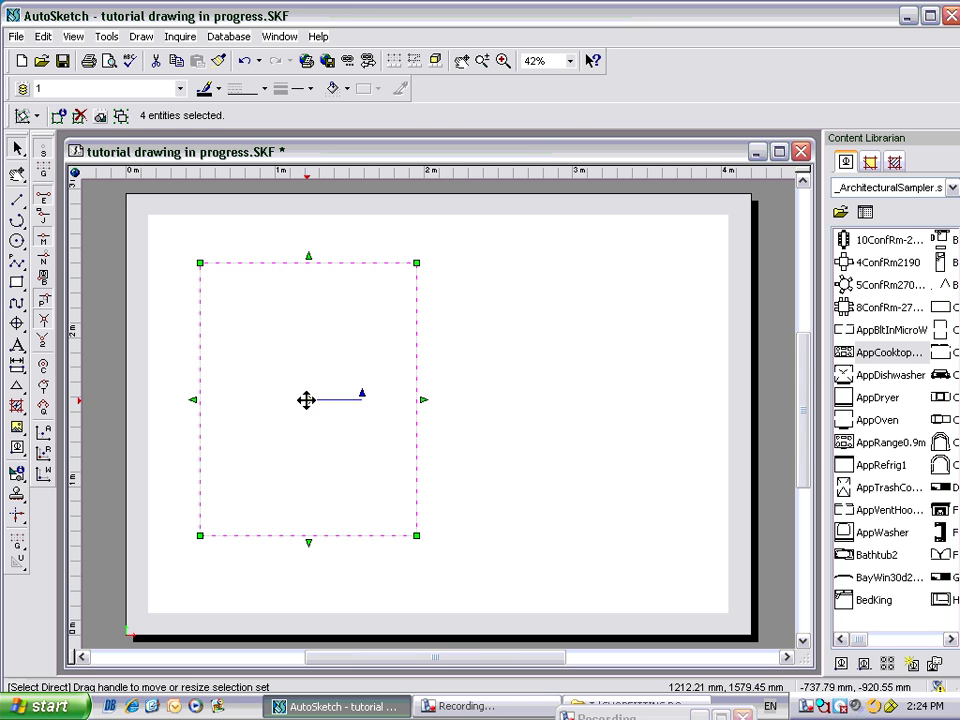
drag(309, 400, 418, 405)
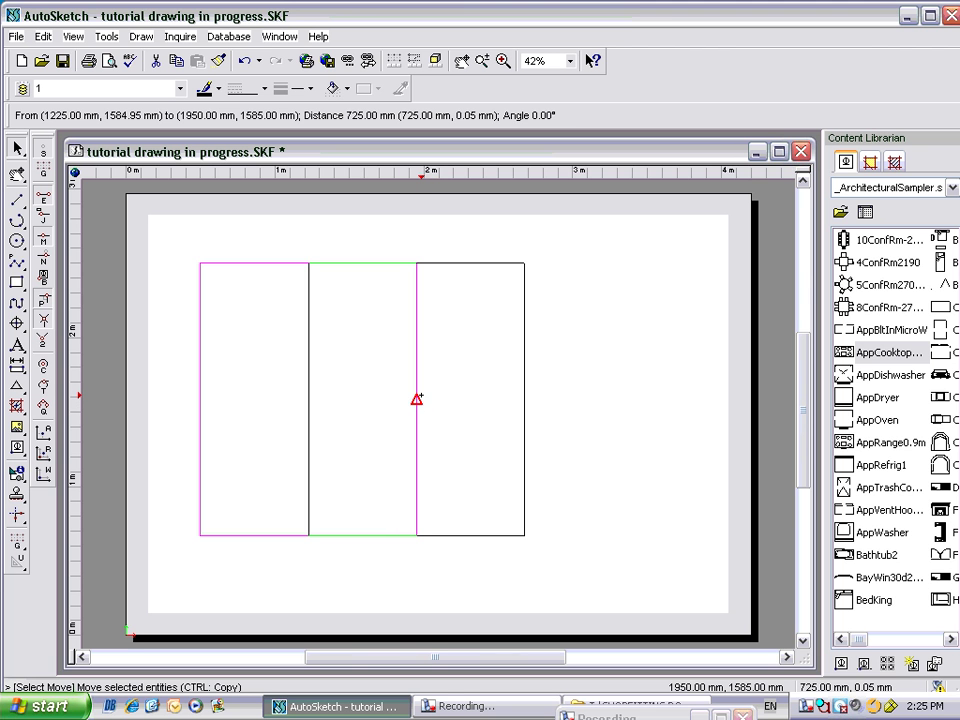
drag(416, 399, 446, 395)
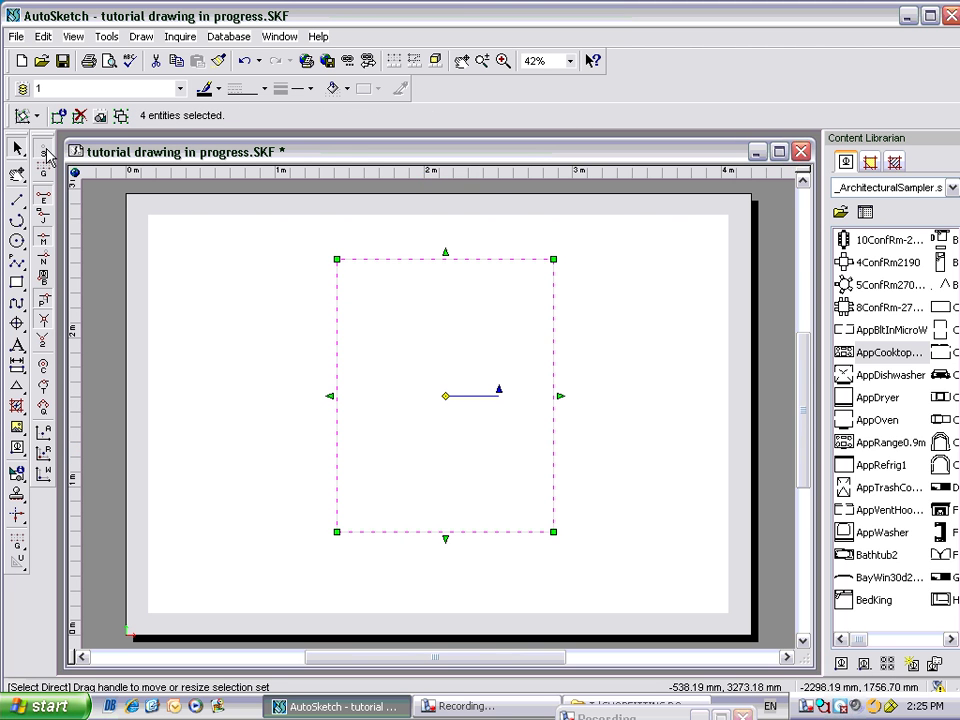
click(604, 347)
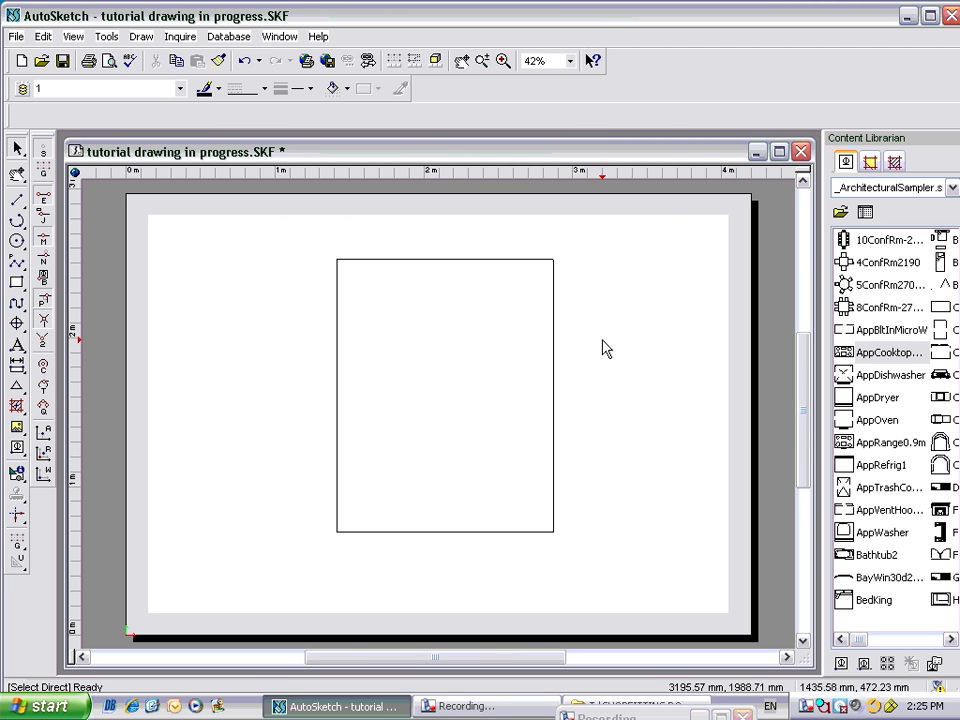